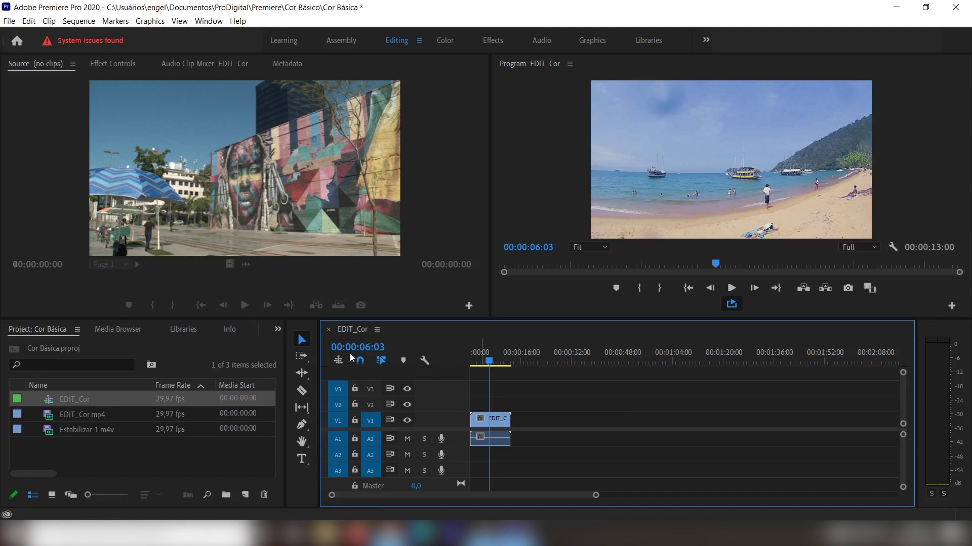
Make a new sequence from the Estabilizar-1.m4v clip with New Sequence From Clip
right_click(49, 431)
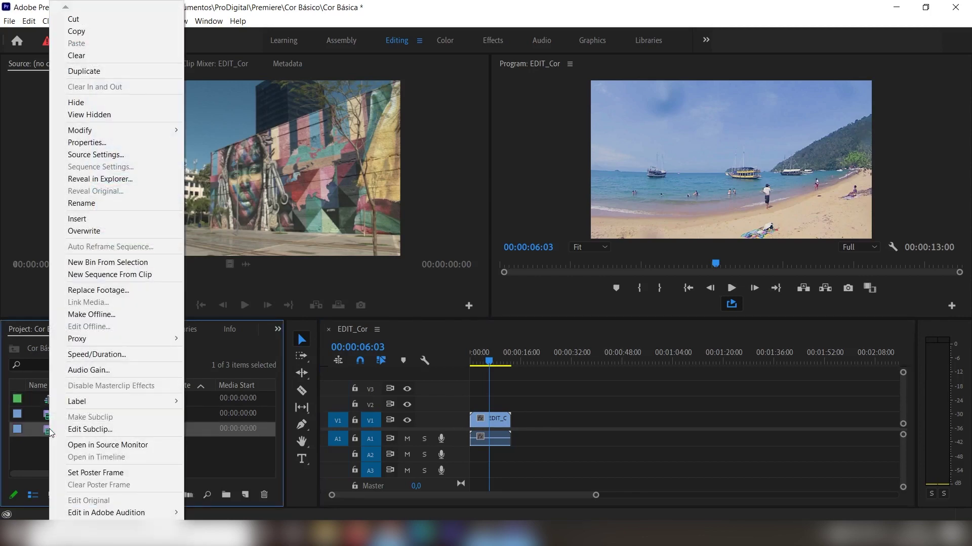
left_click(130, 275)
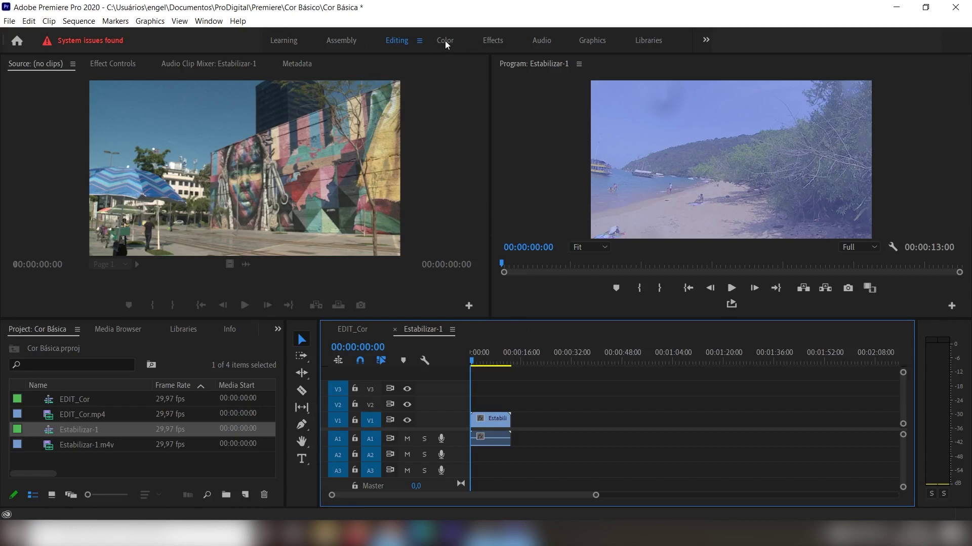
Switch to the Color workspace from Window > Workspaces
left_click(207, 23)
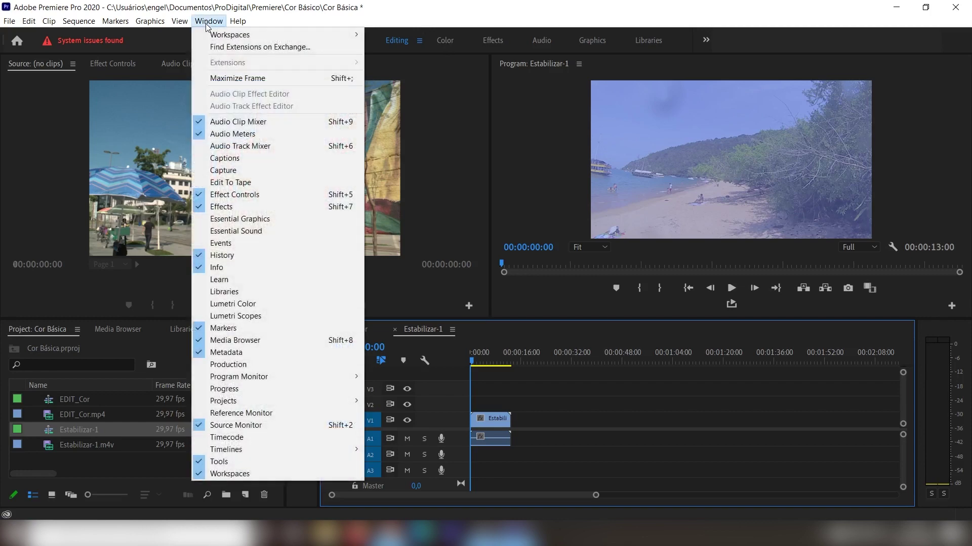
mouse_move(234, 37)
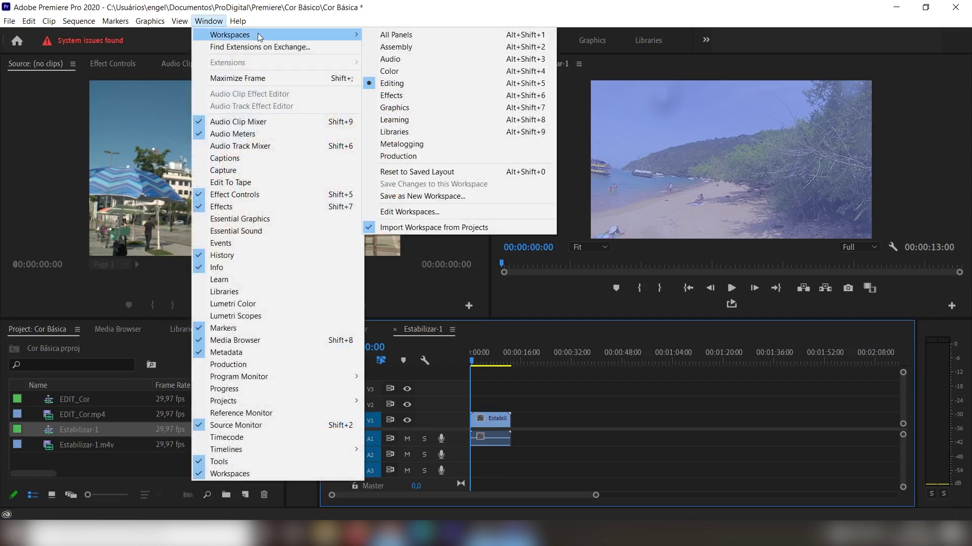
left_click(404, 74)
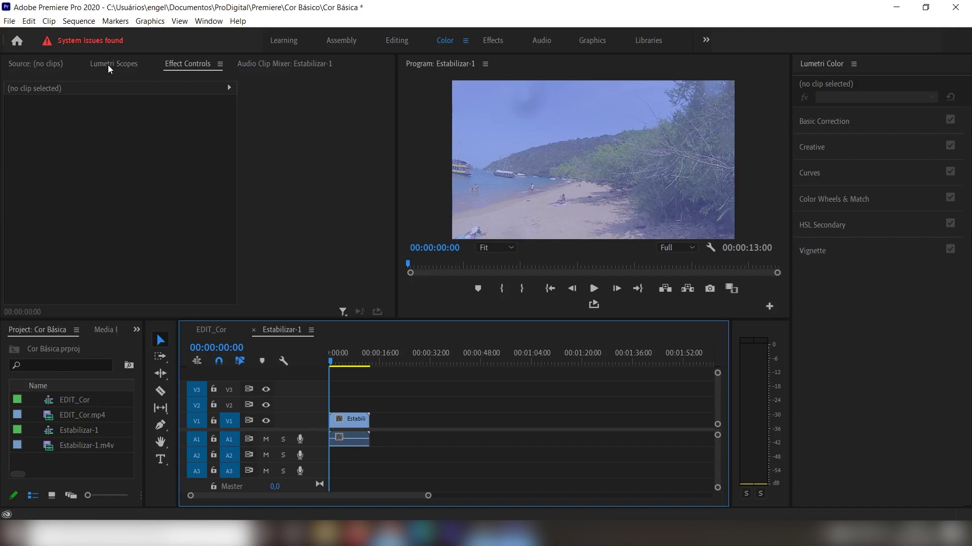
Show Lumetri Scopes with a Luma waveform and a YUV vectorscope
left_click(109, 69)
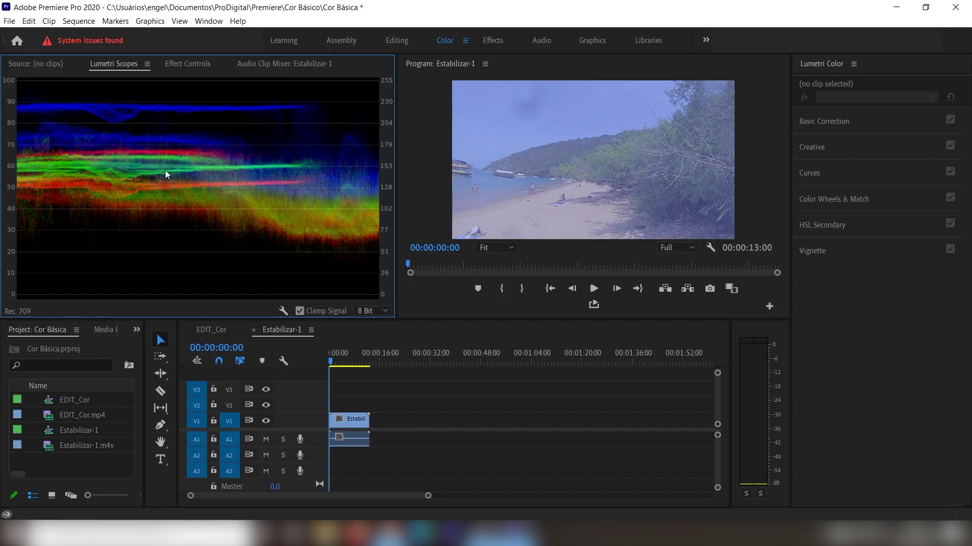
right_click(166, 173)
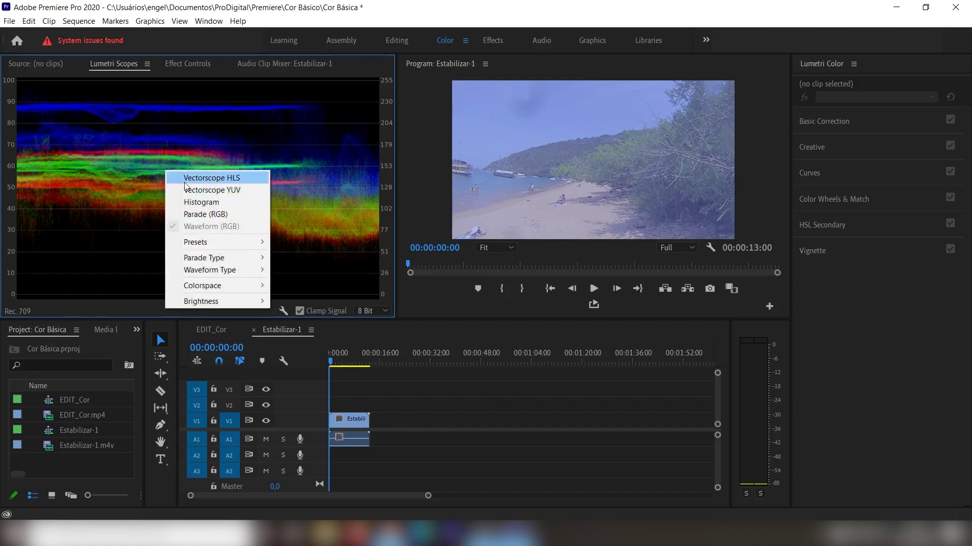
mouse_move(205, 270)
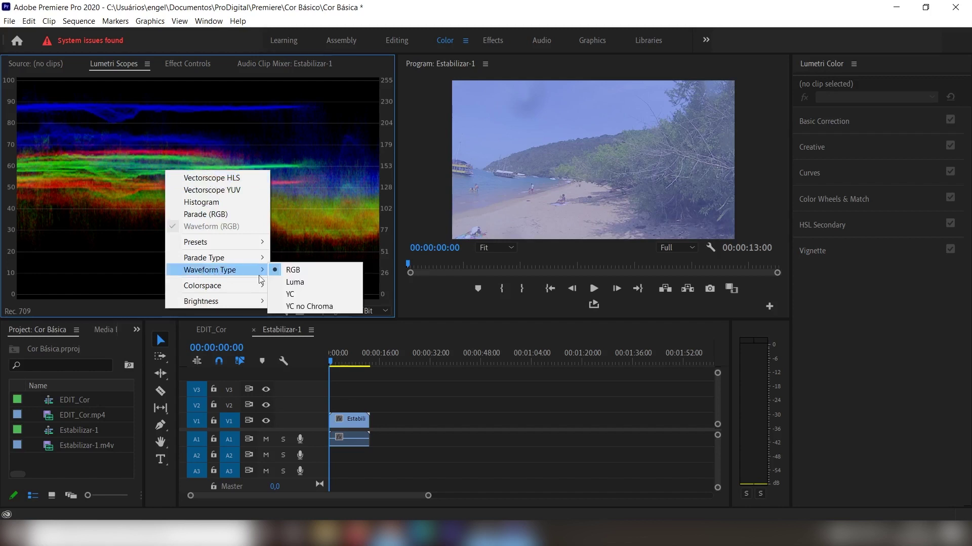
left_click(293, 283)
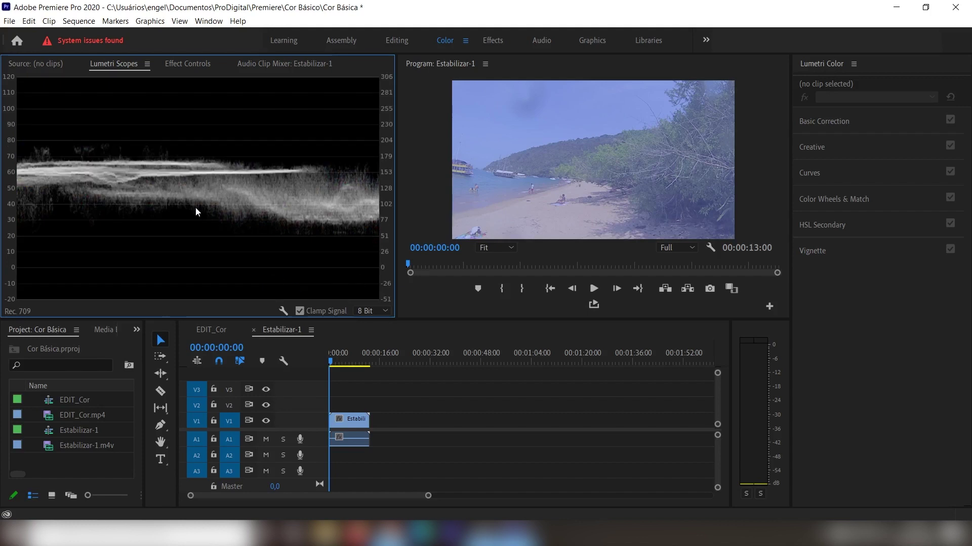
right_click(127, 162)
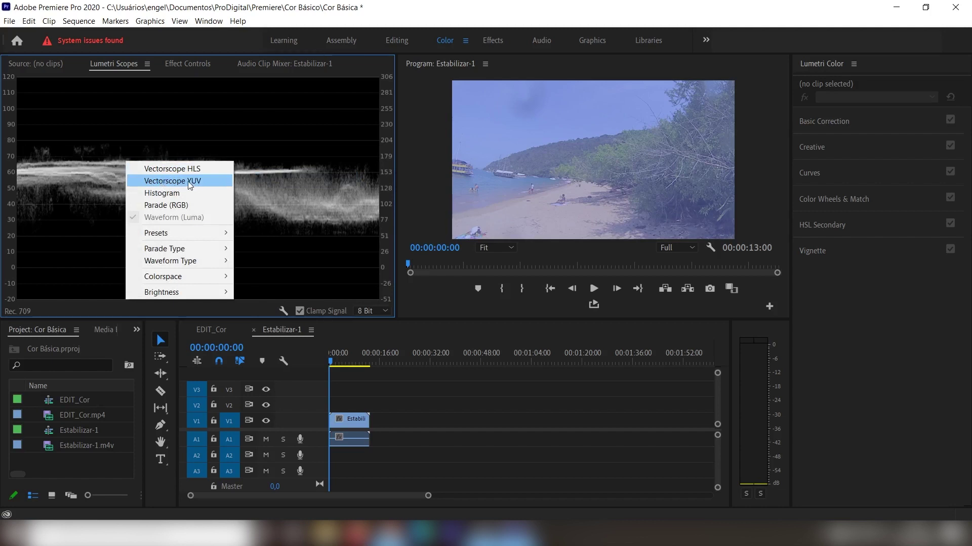
left_click(181, 184)
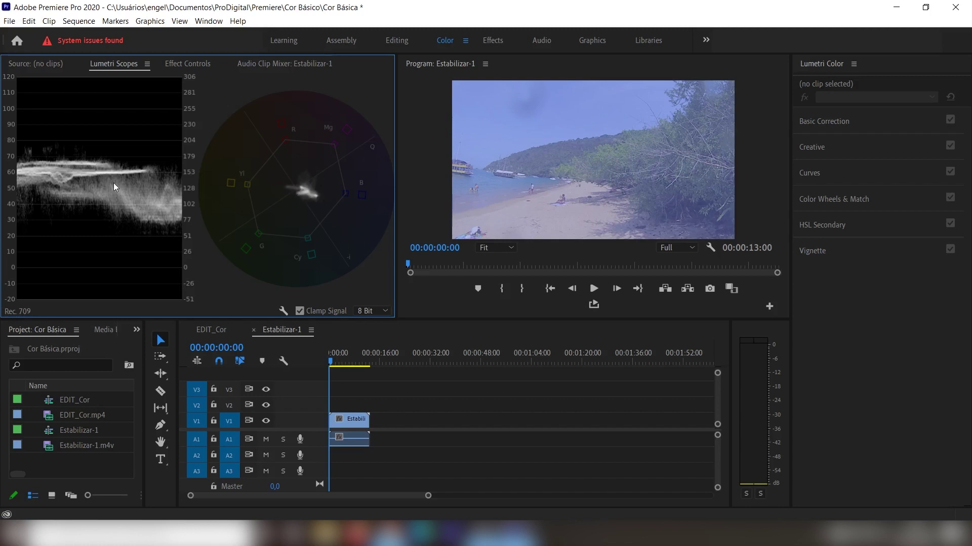
Select the Estabilizar-1 clip on V1 and expand Lumetri's Basic Correction section
left_click(353, 419)
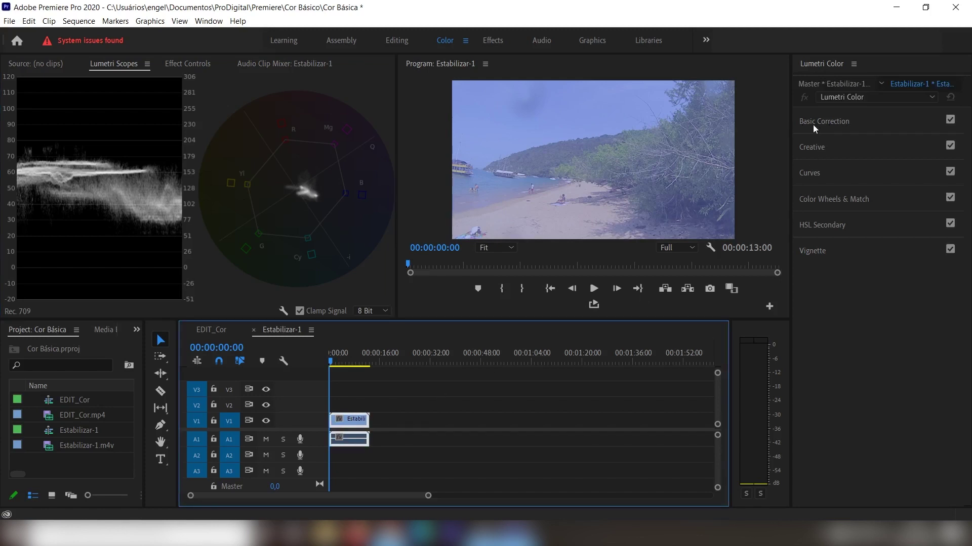
left_click(828, 123)
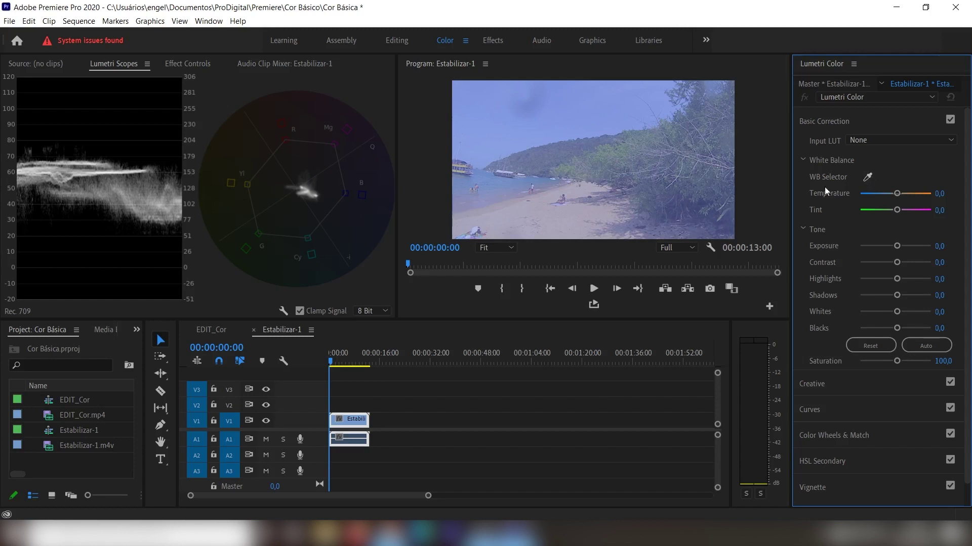
Magnify the Program monitor to 200% and pan to the white boat
left_click(499, 251)
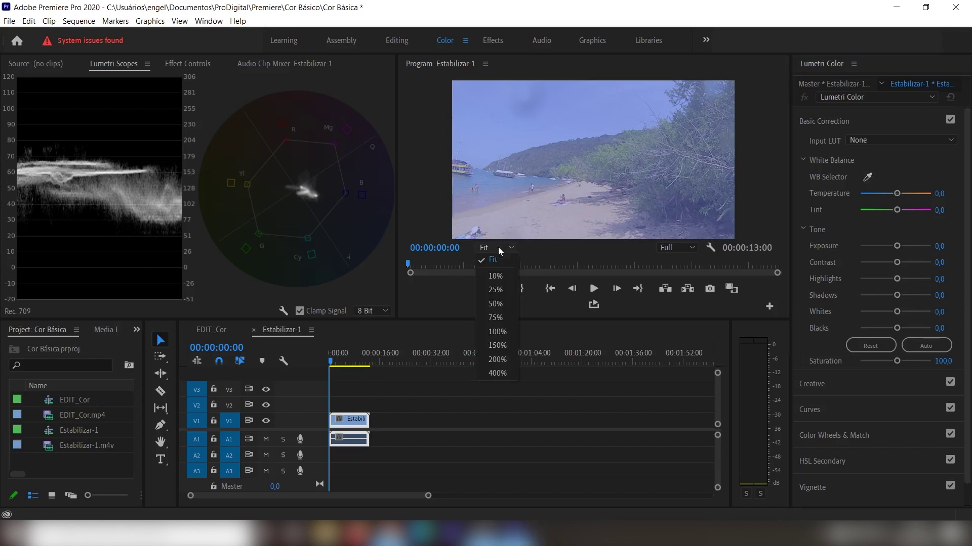
left_click(496, 360)
left_click_drag(579, 237, 478, 238)
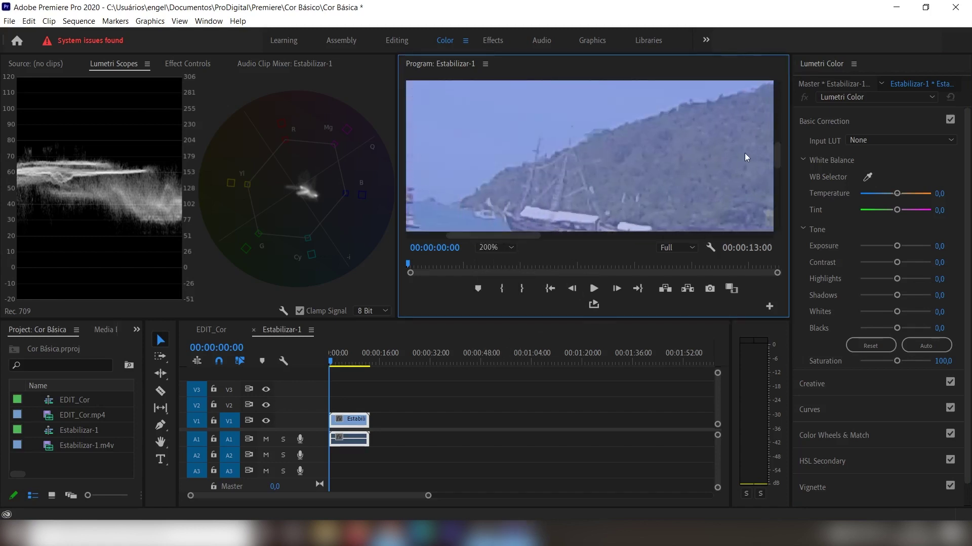
left_click_drag(777, 152, 777, 168)
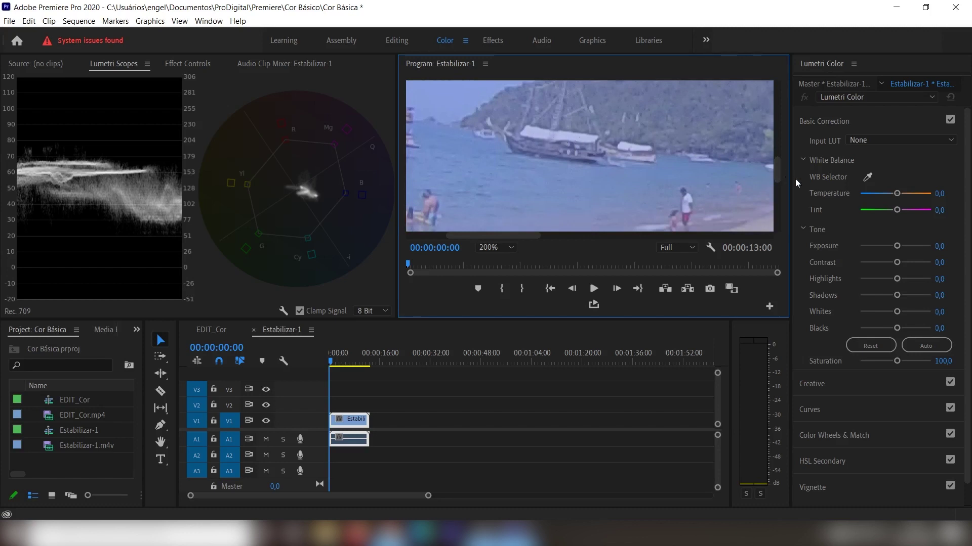
Sample the white boat with the WB Selector (Temperature 33,9, Tint -14,7), then zoom back to Fit
left_click(867, 177)
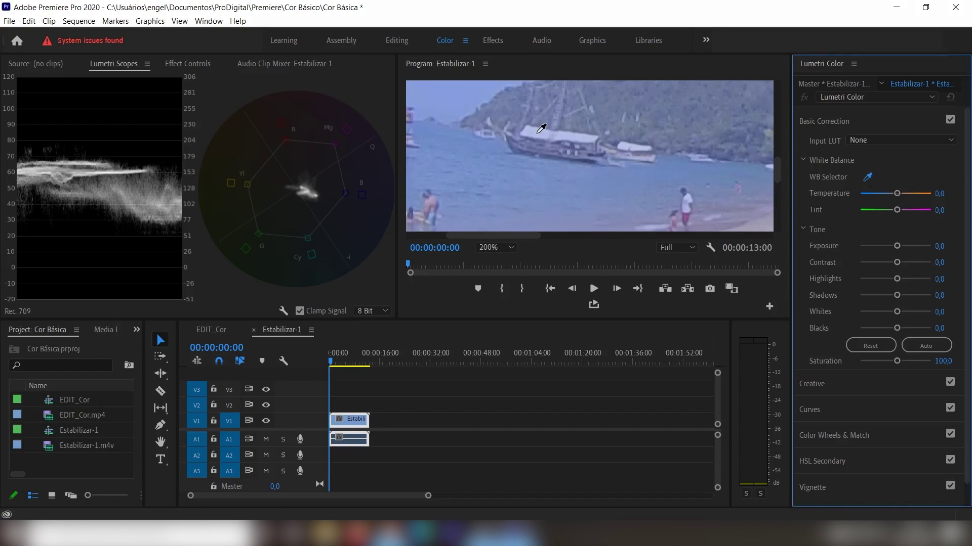
key("ctrl")
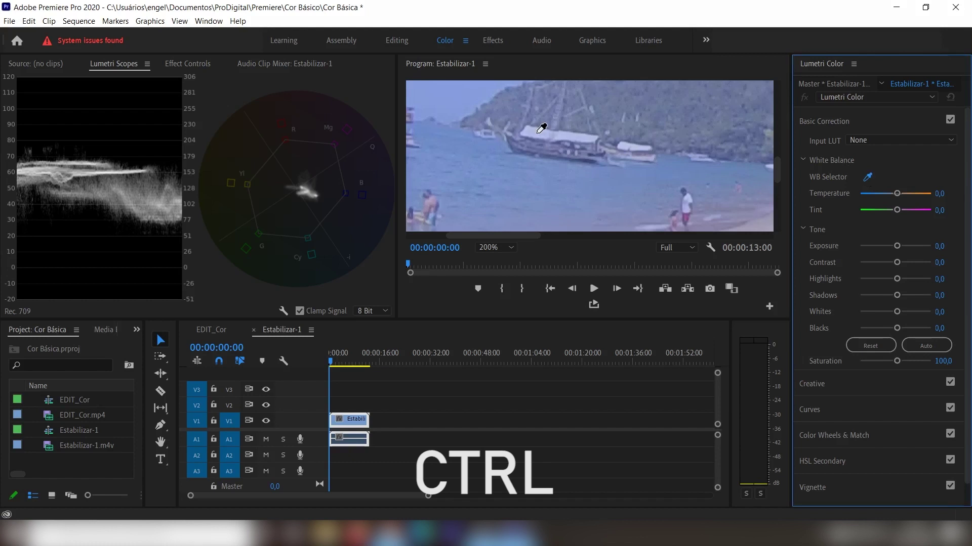
key("ctrl")
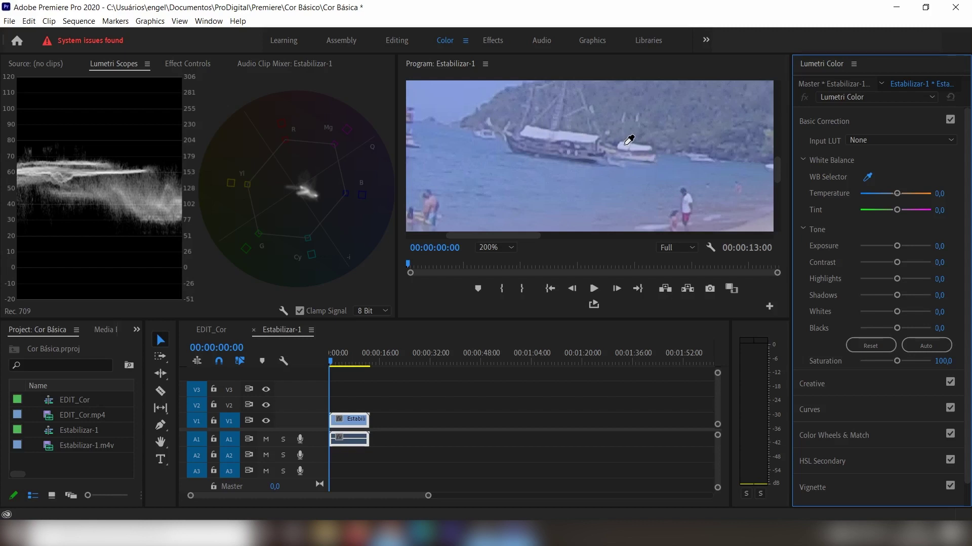
left_click(624, 145)
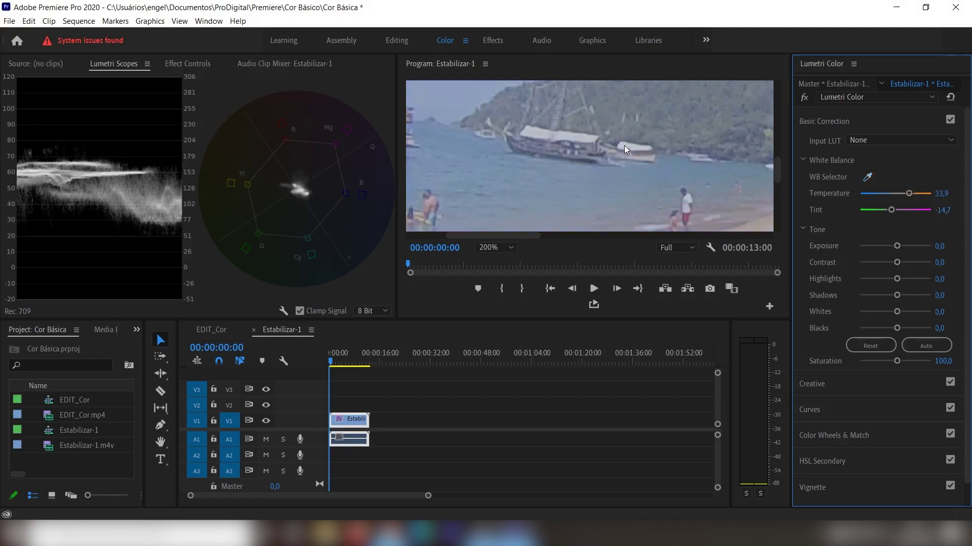
left_click(509, 246)
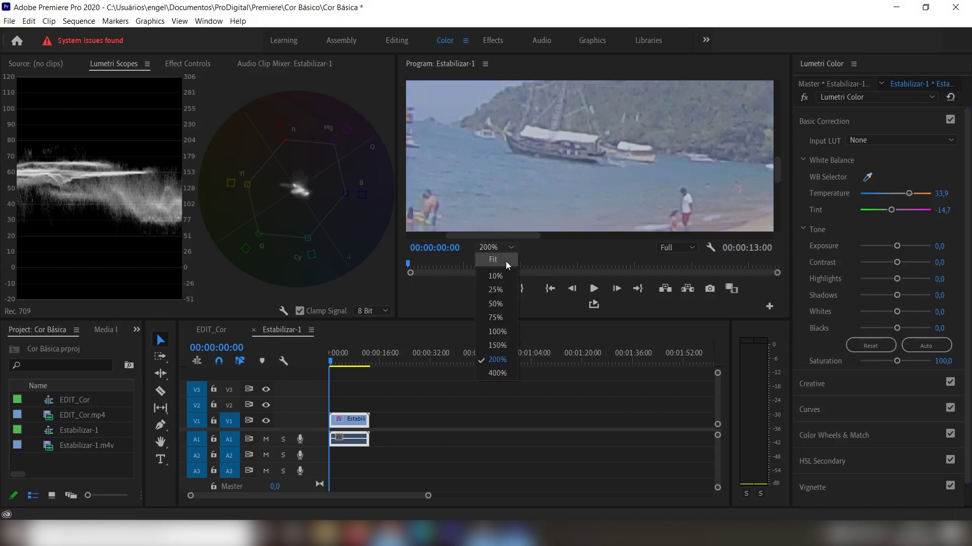
left_click(506, 261)
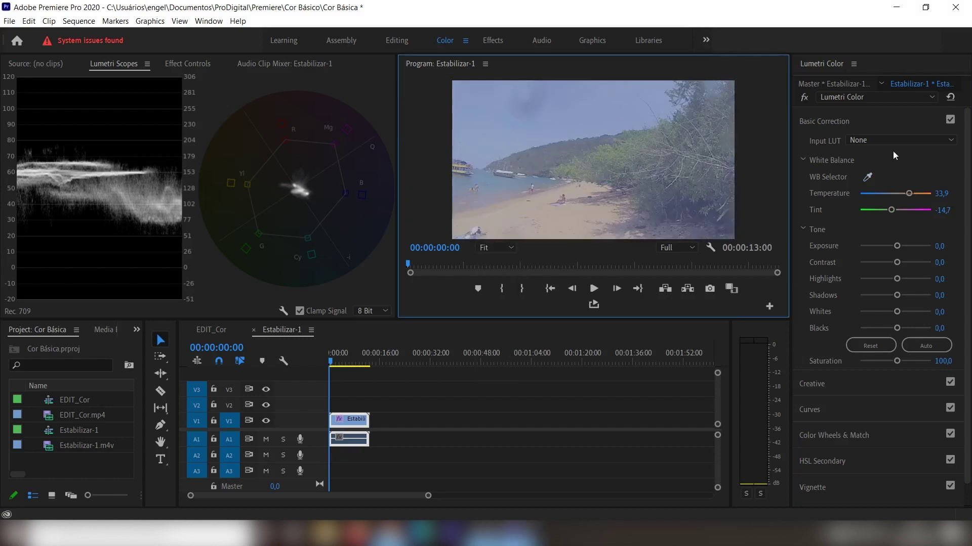
left_click(951, 121)
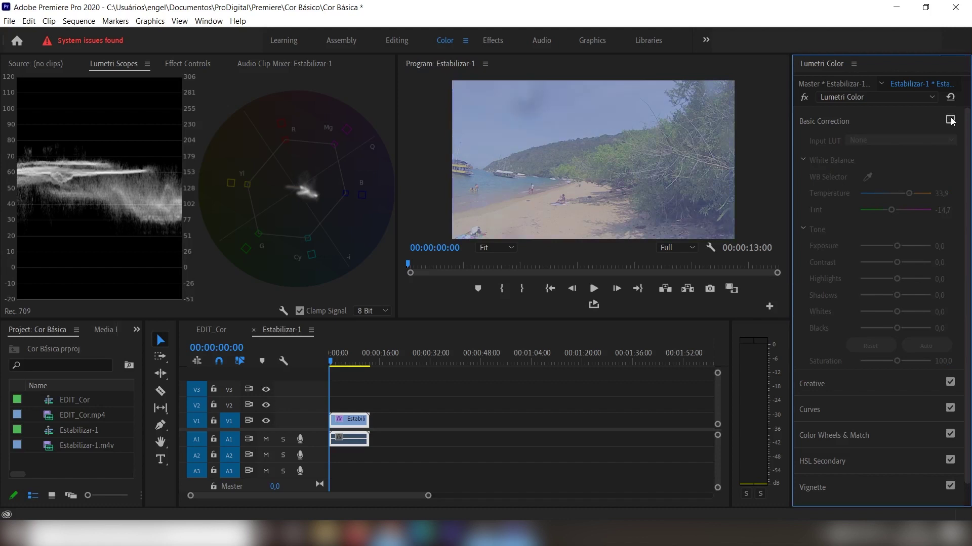
left_click(950, 120)
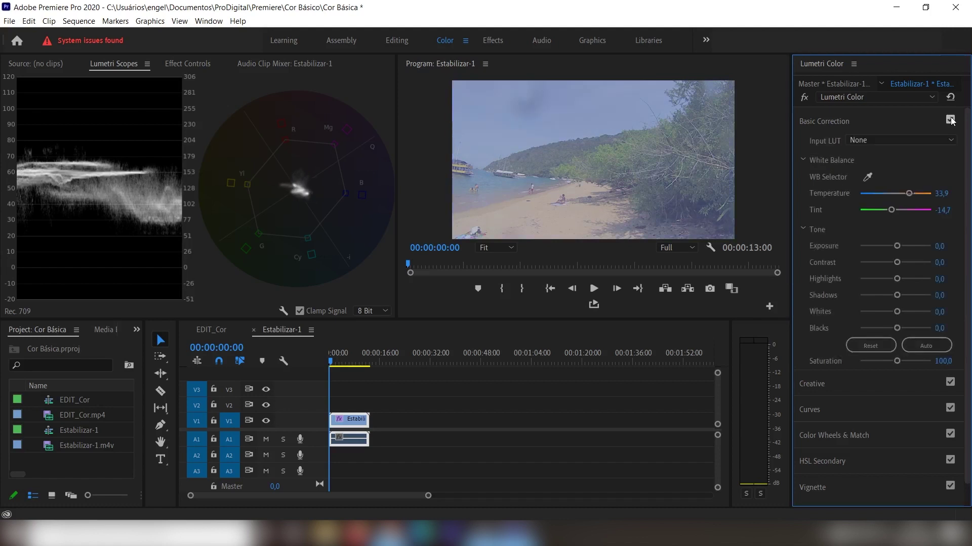
left_click(950, 120)
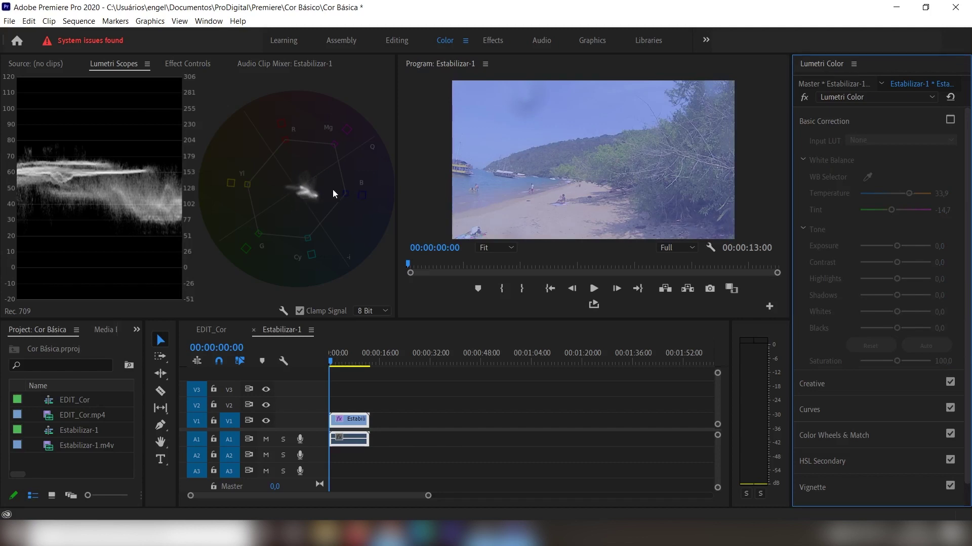
left_click(949, 121)
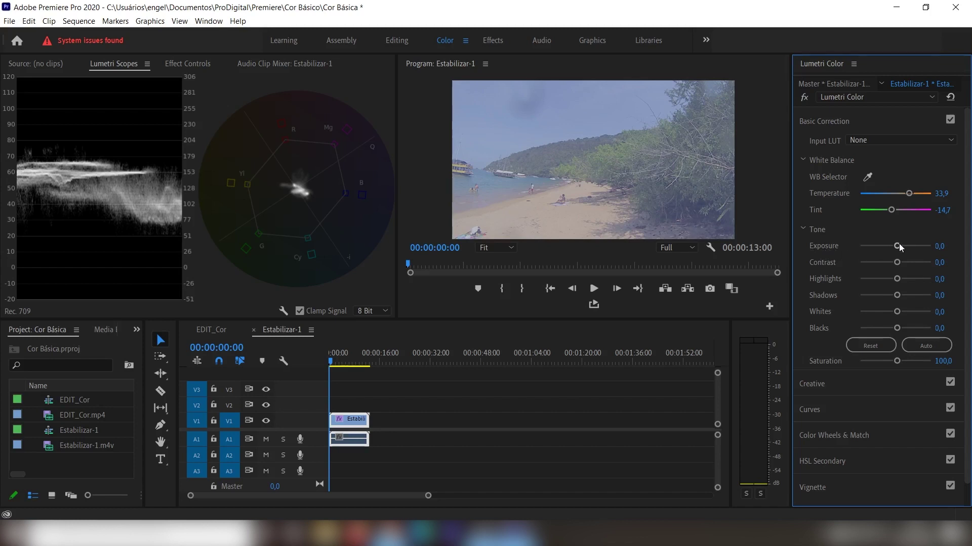
Try brighter and darker Exposure, reset it, then enter Exposure 0,5
left_click_drag(899, 244, 903, 243)
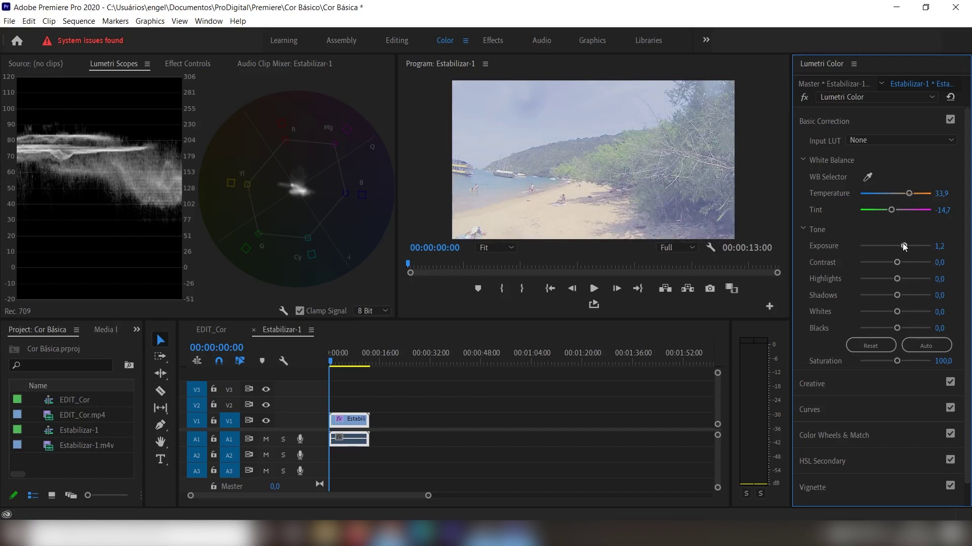
left_click_drag(903, 245, 887, 247)
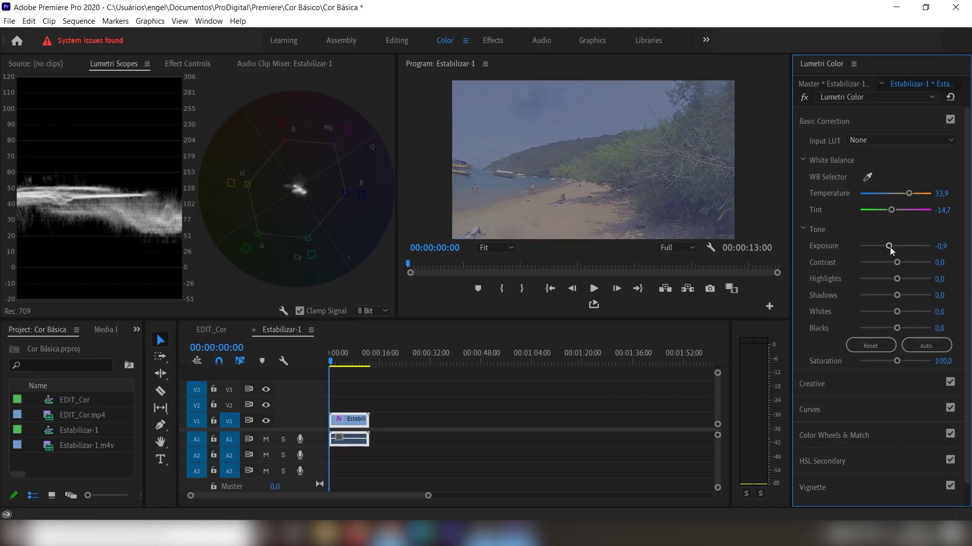
double_click(890, 247)
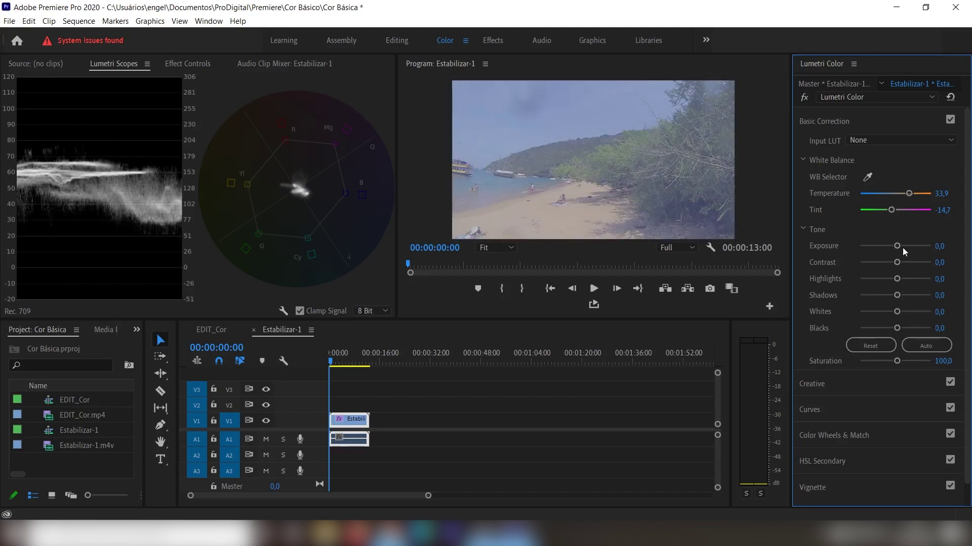
left_click(939, 247)
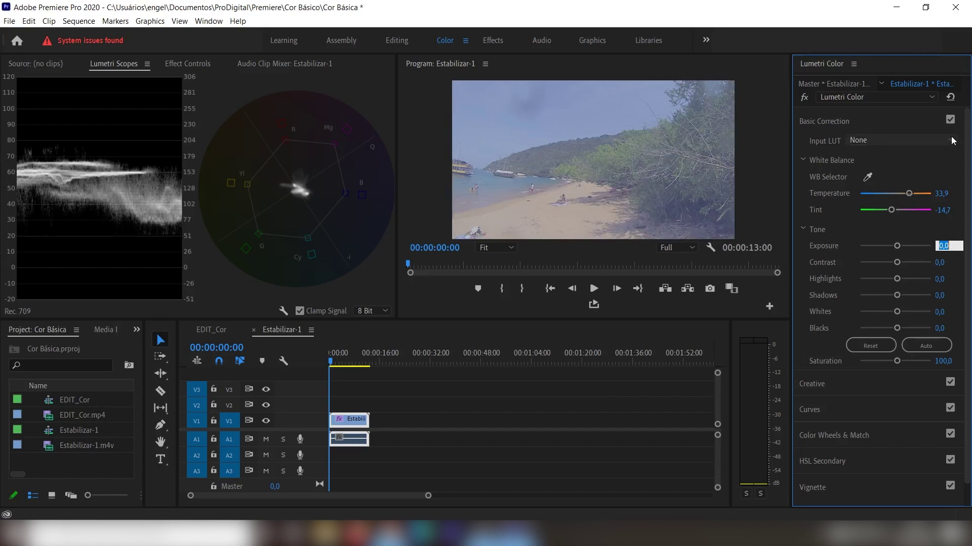
type("0,5")
key("Return")
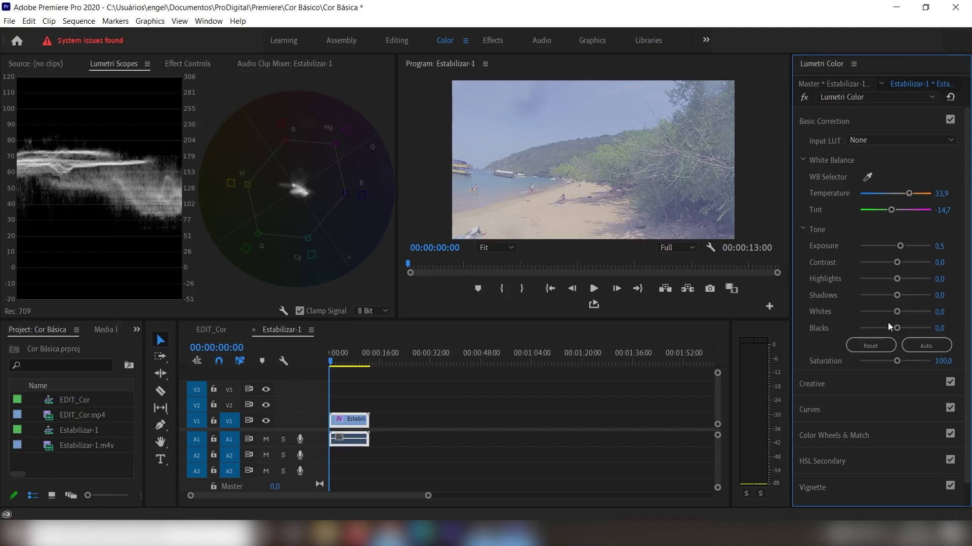
Lower Blacks to -80,5 and scrub to a later frame to check the result
left_click_drag(897, 328, 884, 328)
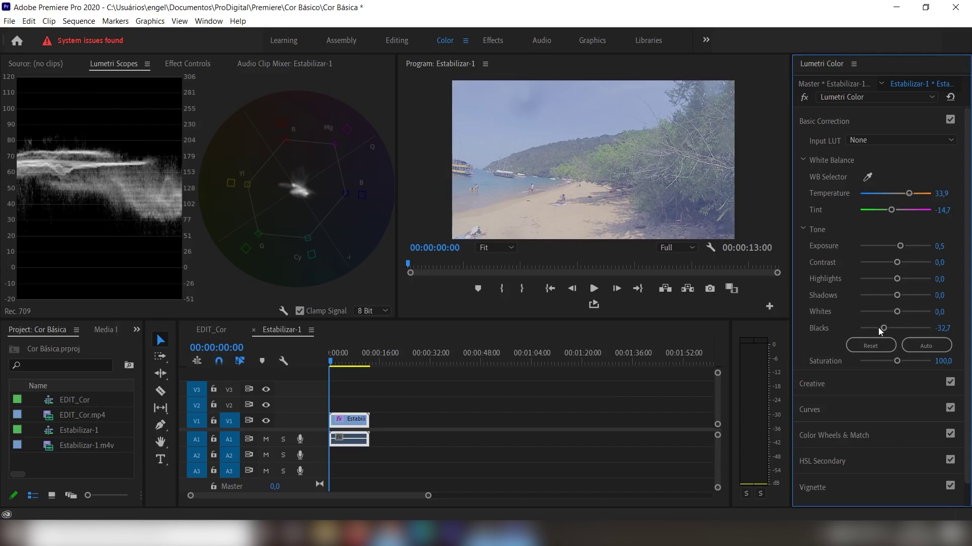
left_click_drag(882, 328, 866, 329)
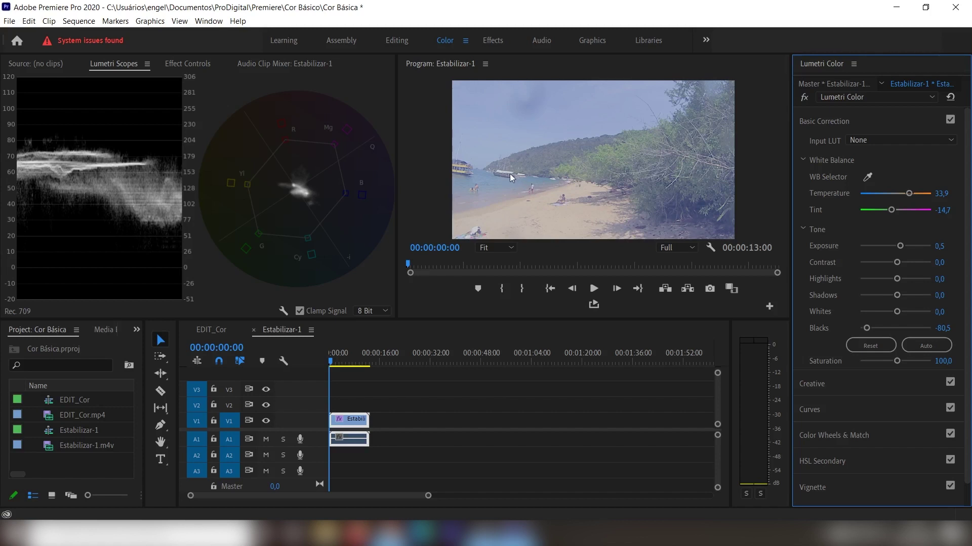
left_click_drag(448, 266, 600, 264)
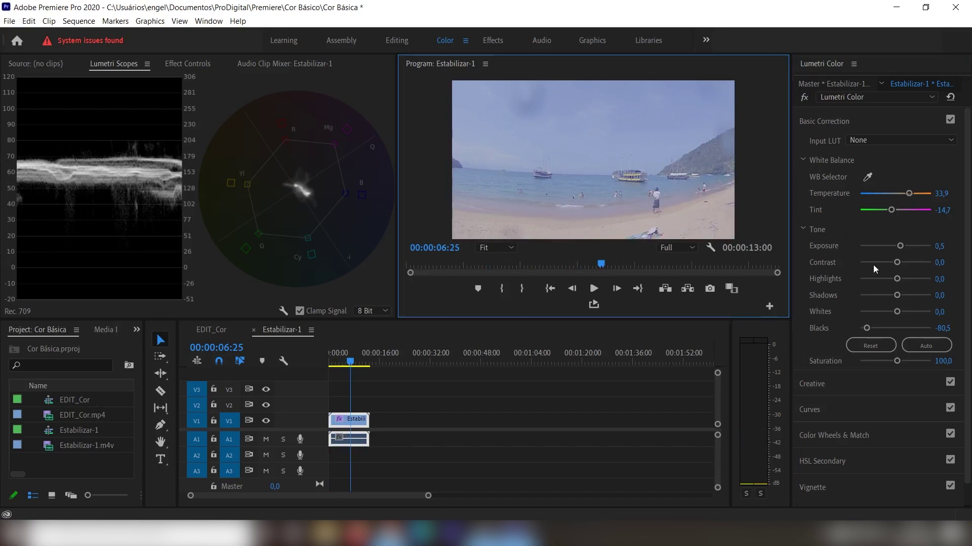
Test brighter Whites, settle on -8,0, and scrub back to the first frame
left_click_drag(896, 312, 914, 312)
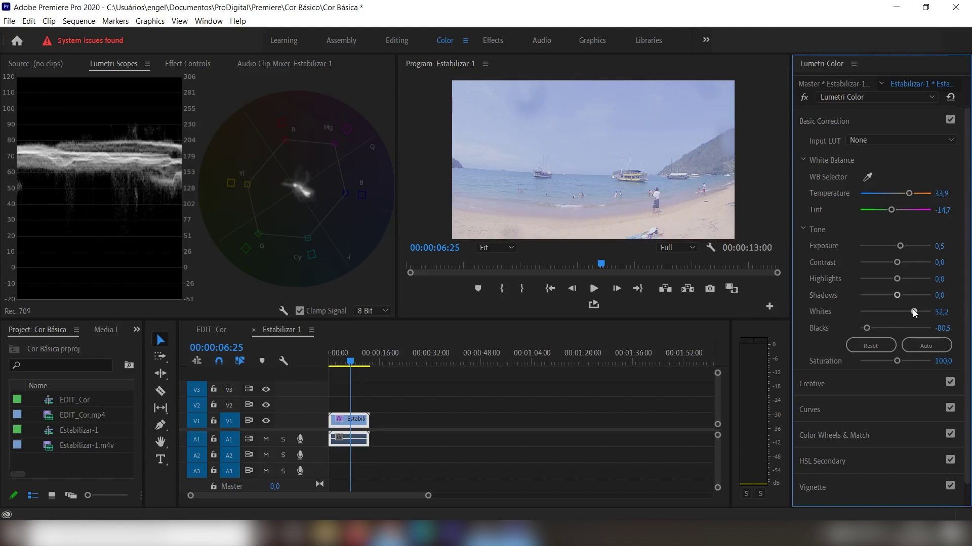
left_click_drag(914, 313, 892, 310)
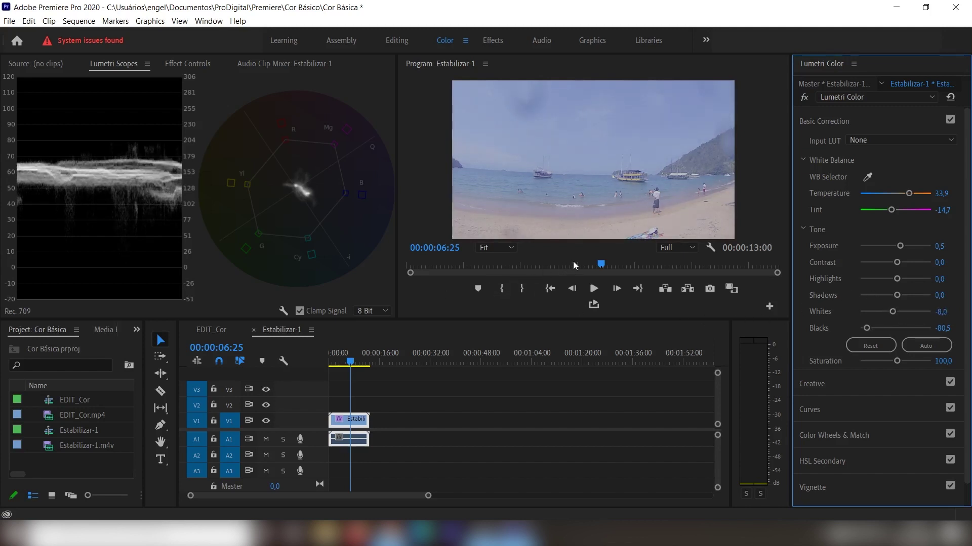
left_click_drag(573, 264, 407, 265)
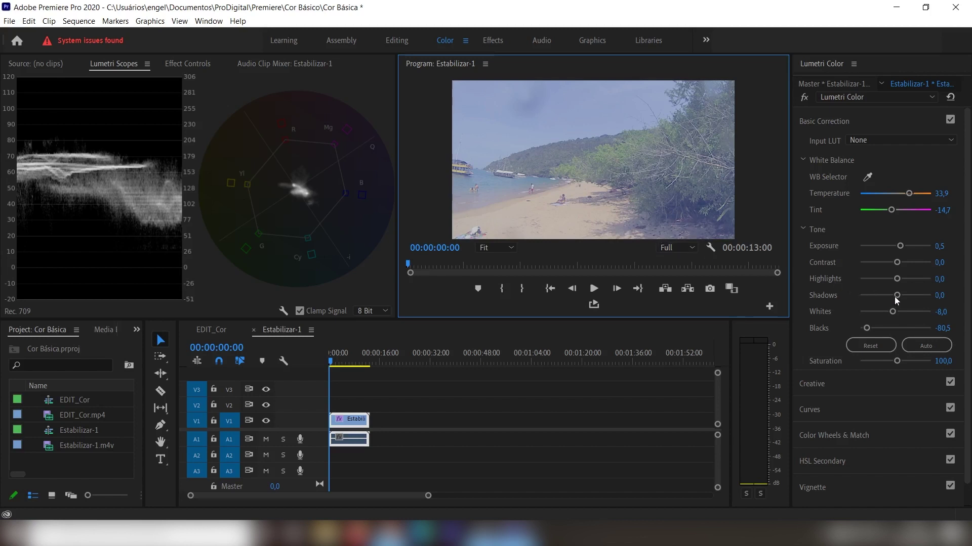
Lower Shadows to -38,1 and scrub forward to check a later frame
left_click_drag(896, 295, 882, 296)
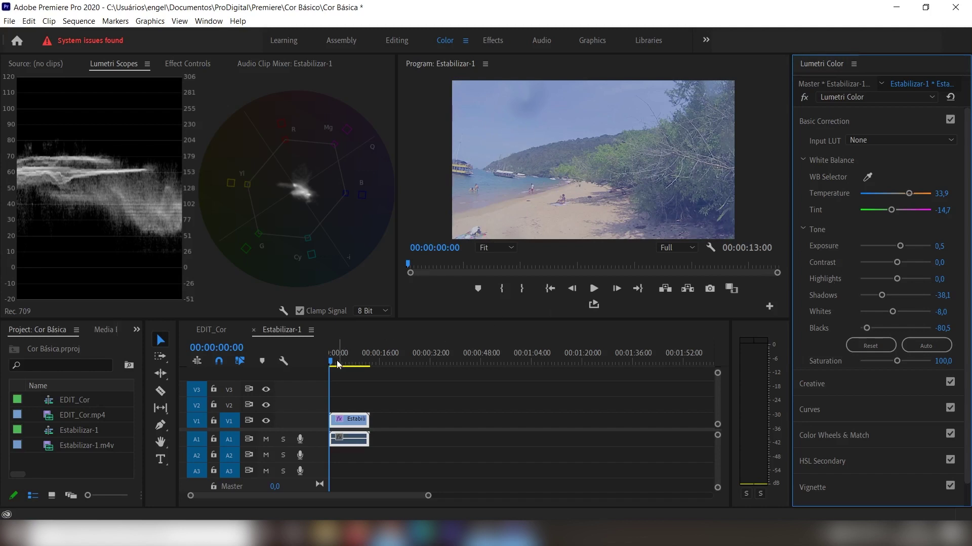
left_click_drag(337, 365, 359, 360)
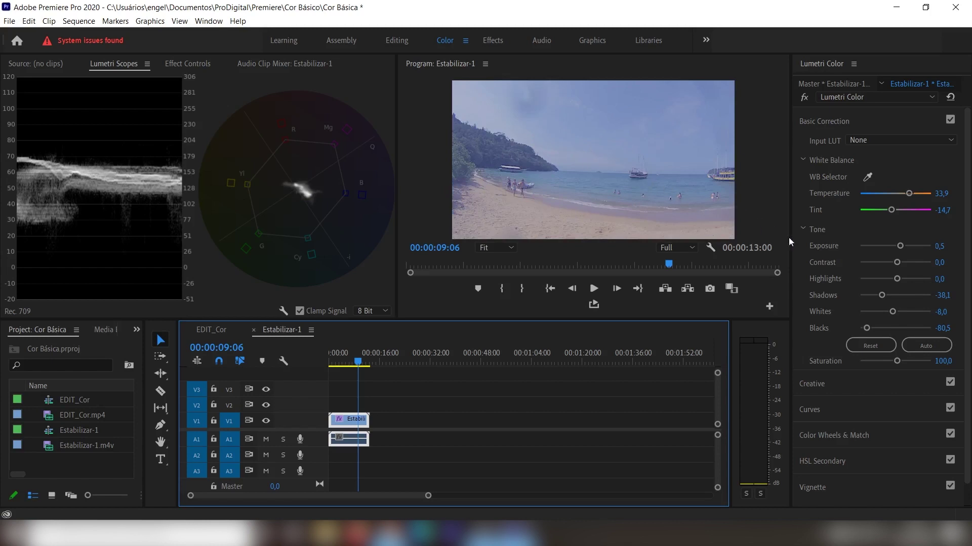
Set Highlights to -48,7 and enter Exposure 0,7
mouse_move(898, 278)
left_mouse_down()
mouse_move(909, 278)
mouse_move(874, 281)
left_mouse_up()
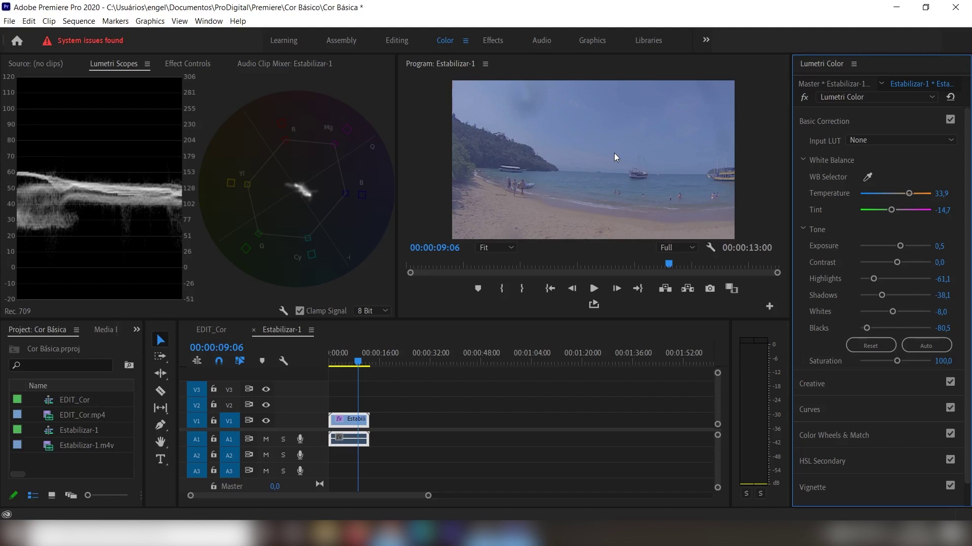
left_click(876, 281)
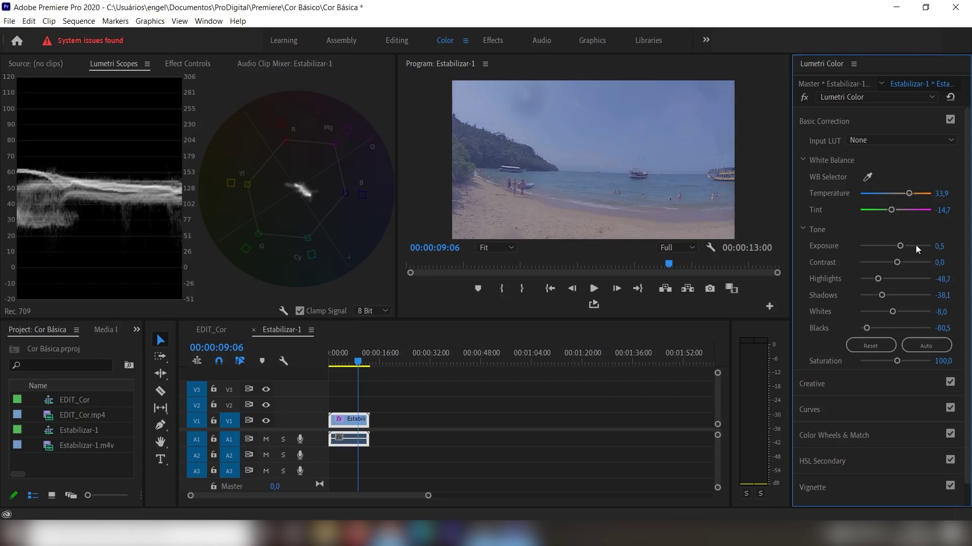
left_click(940, 247)
type("0,7")
key("Return")
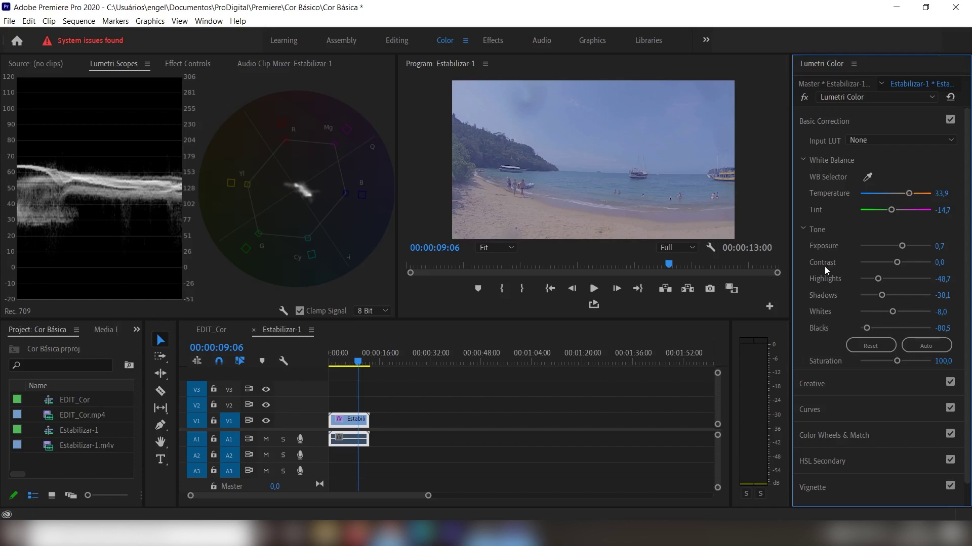
mouse_move(899, 261)
left_mouse_down()
mouse_move(931, 264)
mouse_move(908, 263)
left_mouse_up()
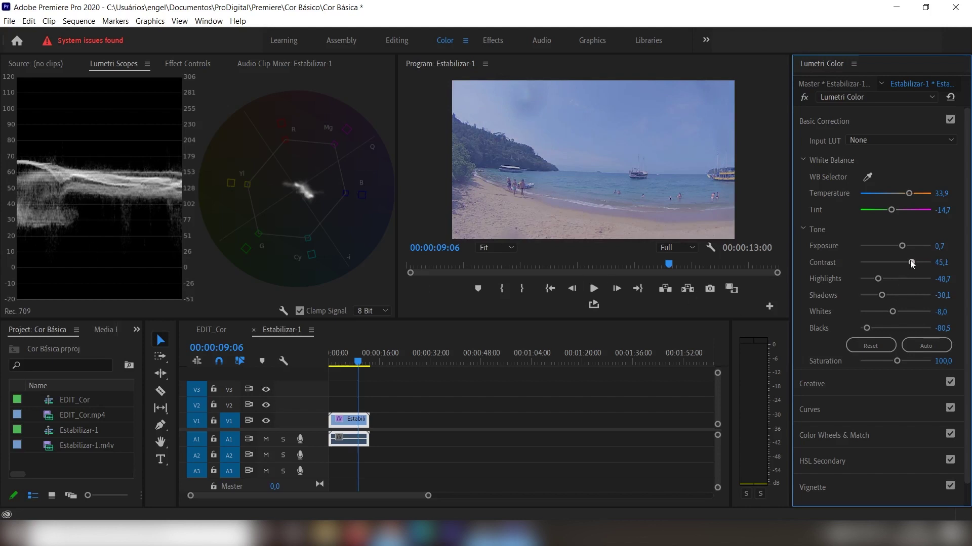
mouse_move(910, 261)
left_mouse_down()
mouse_move(859, 269)
mouse_move(880, 265)
left_mouse_up()
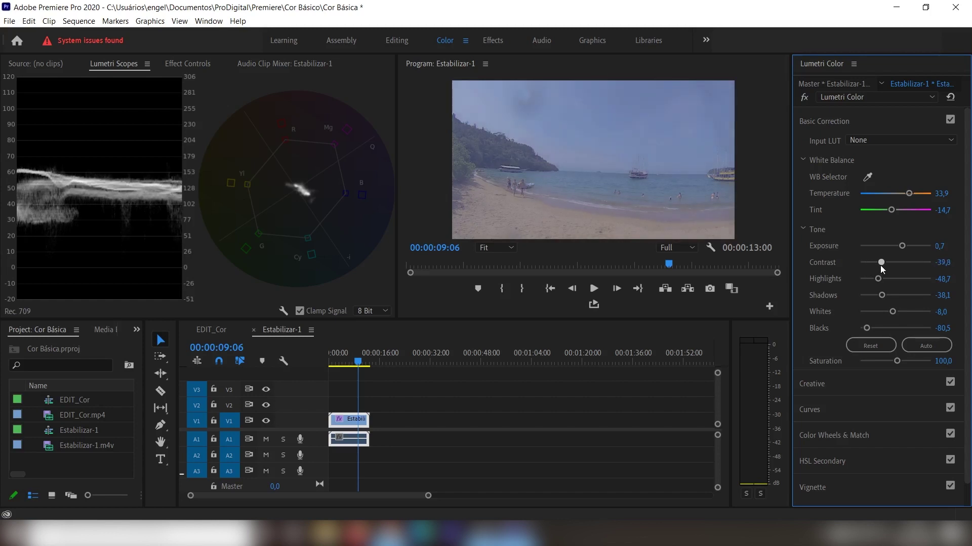
left_click_drag(880, 265, 890, 266)
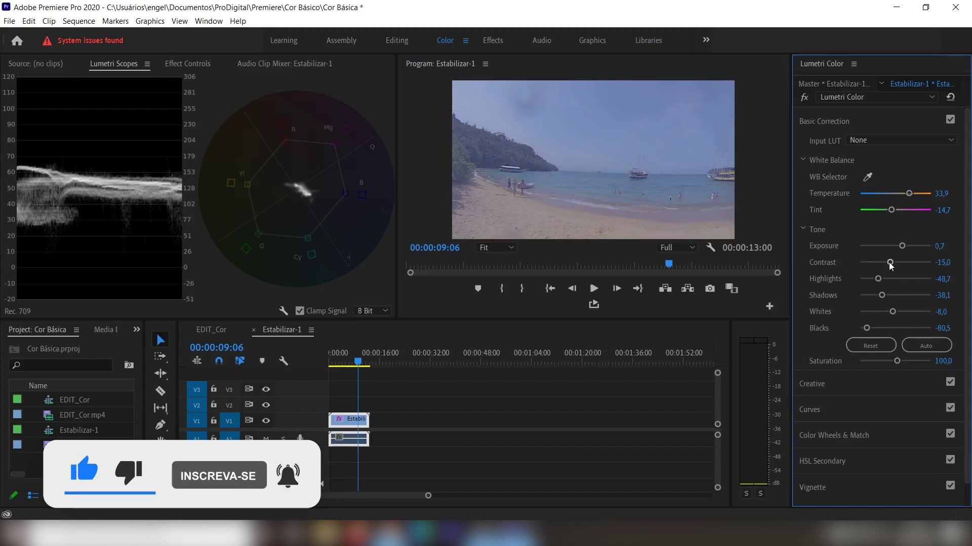
double_click(890, 263)
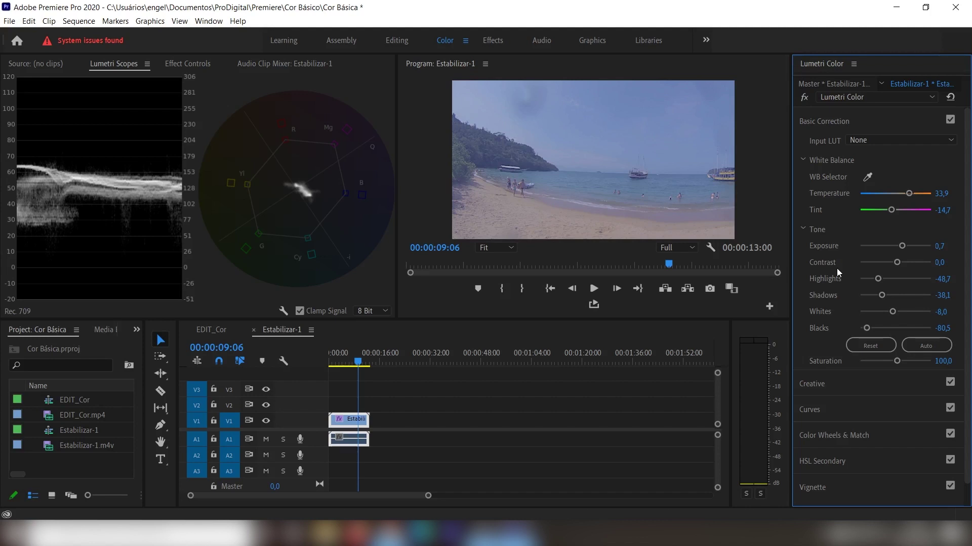
Scroll down the Lumetri Color panel and expand the RGB Curves section
scroll(804, 282, "down", 1)
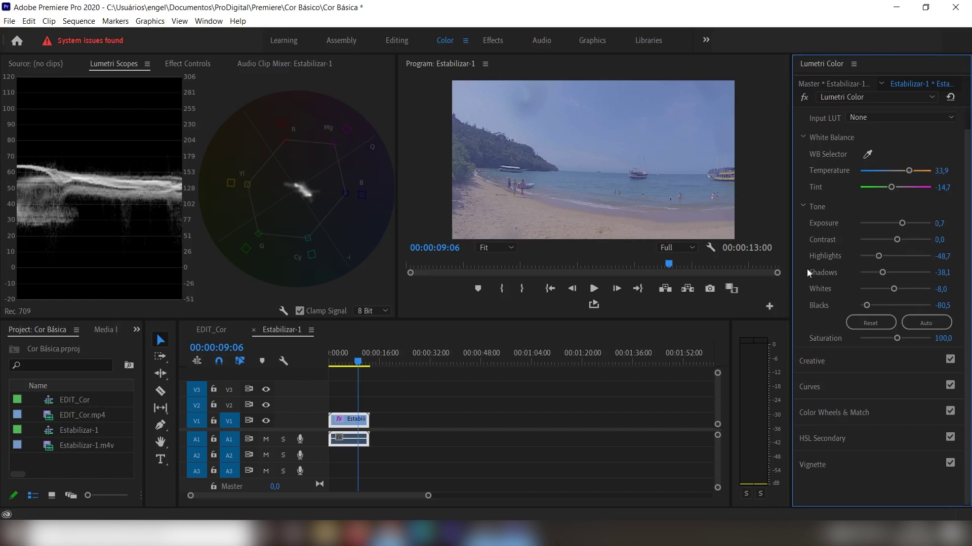
left_click(821, 387)
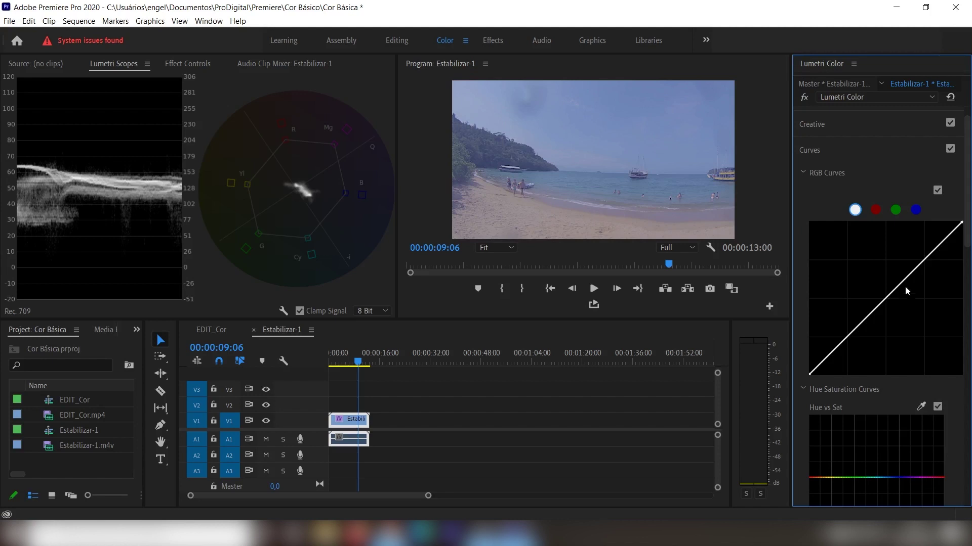
Add an upper point on the master RGB curve and lift it slightly to brighten highlights
left_click(923, 261)
left_click_drag(924, 261, 918, 253)
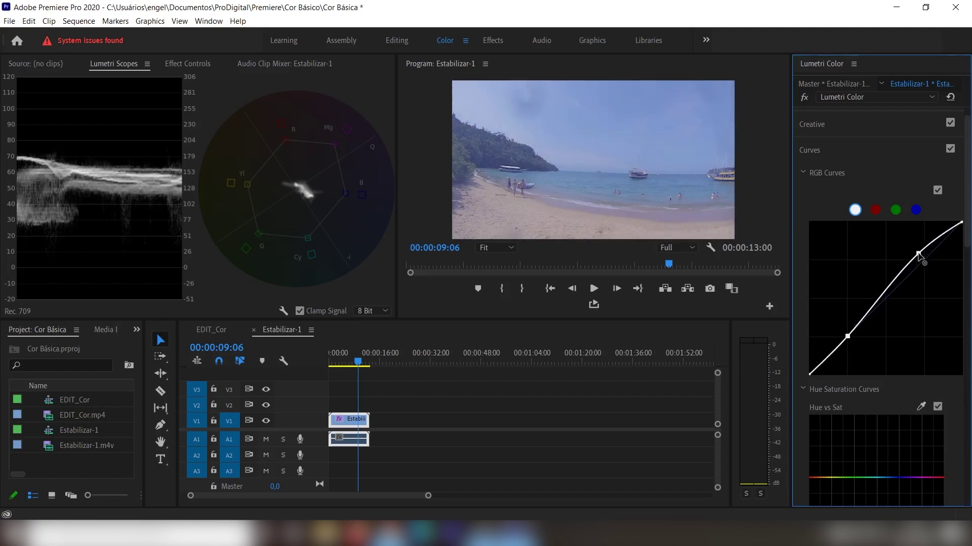
left_click_drag(917, 253, 916, 251)
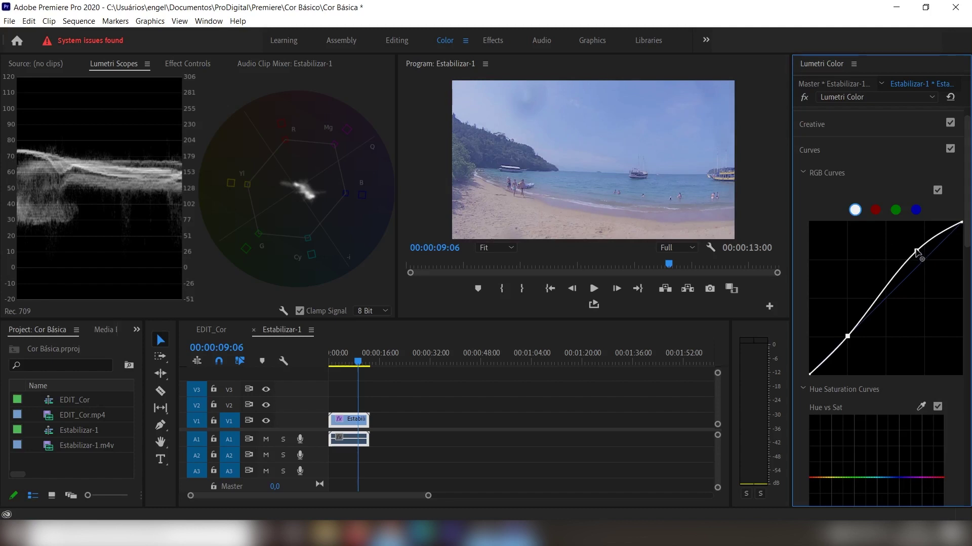
mouse_move(917, 252)
left_mouse_down()
mouse_move(931, 264)
mouse_move(919, 253)
left_mouse_up()
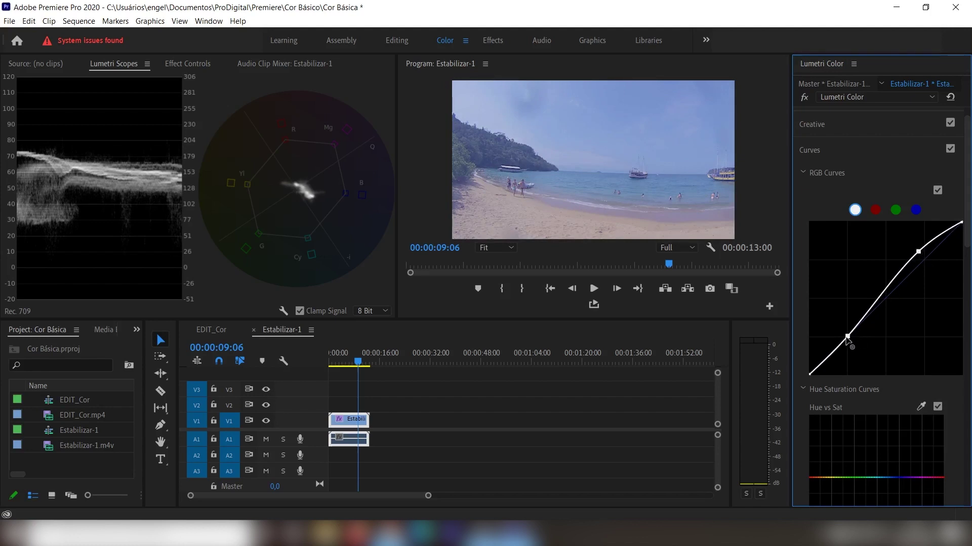
Pull the shadow point down-right into an S-curve, then toggle RGB Curves off and on to compare
left_click_drag(846, 339, 854, 343)
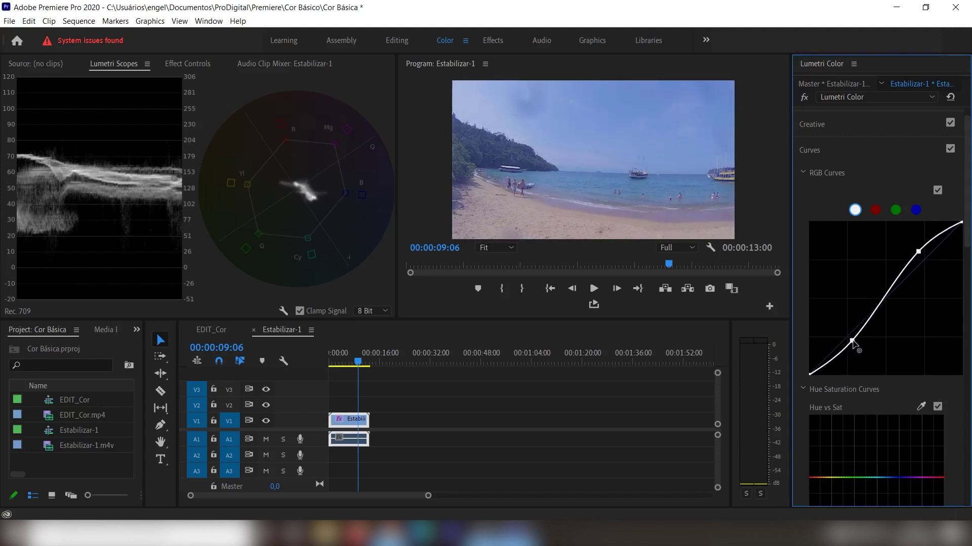
left_click_drag(854, 343, 857, 344)
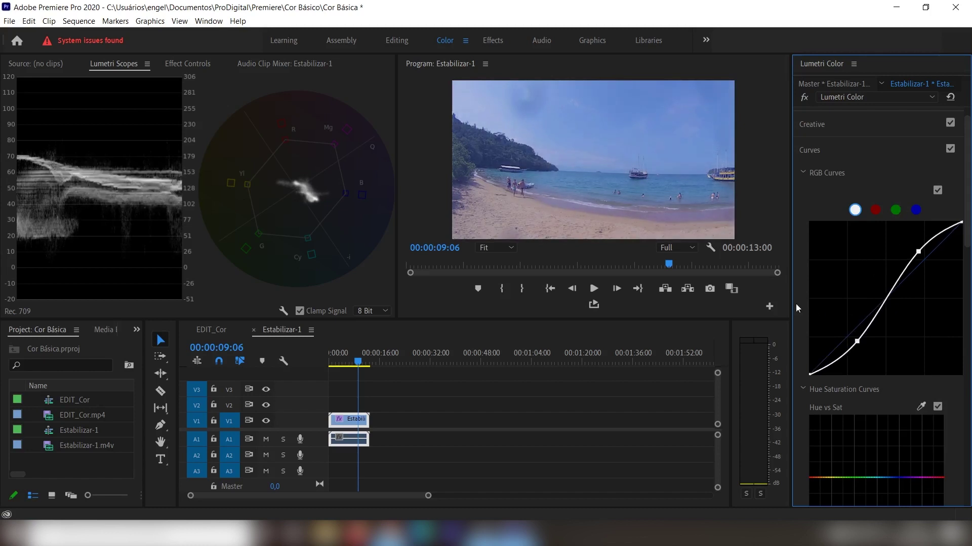
left_click(937, 189)
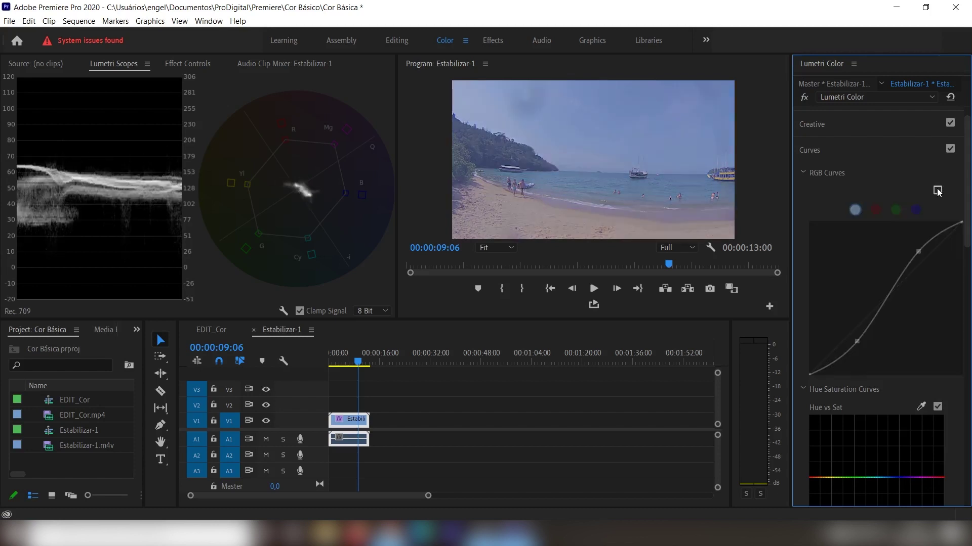
left_click(937, 190)
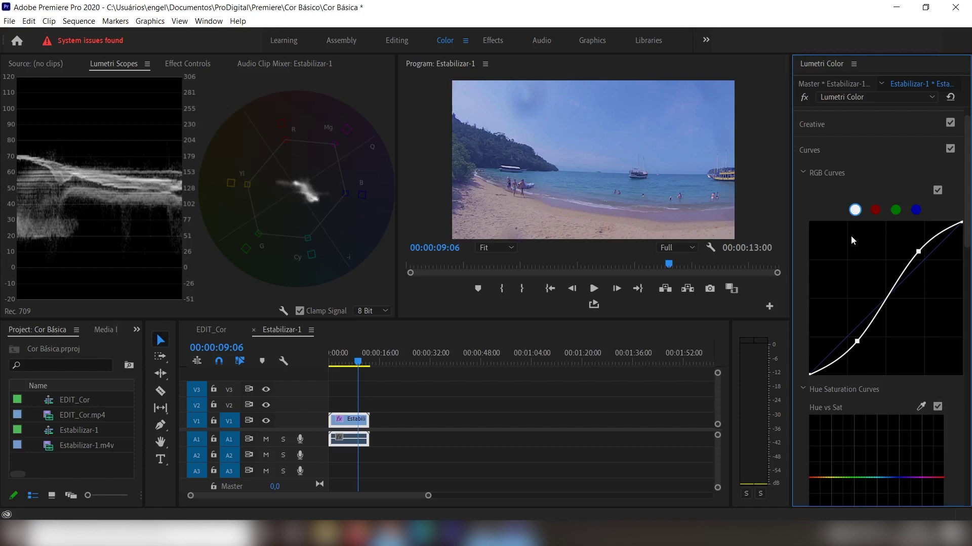
On the blue channel curve, add a midtone point and drag it down-right to reduce blue
left_click(916, 210)
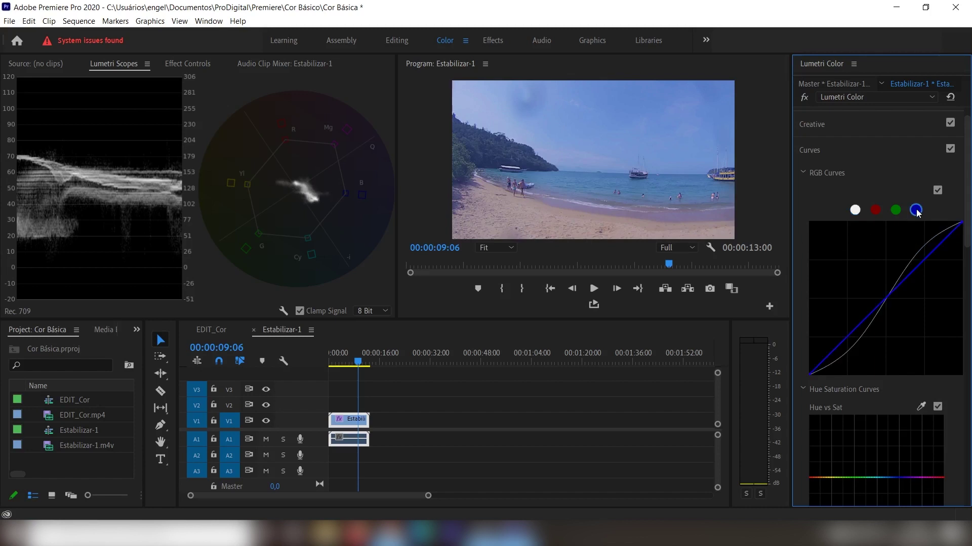
left_click(889, 296)
left_click_drag(889, 298, 894, 307)
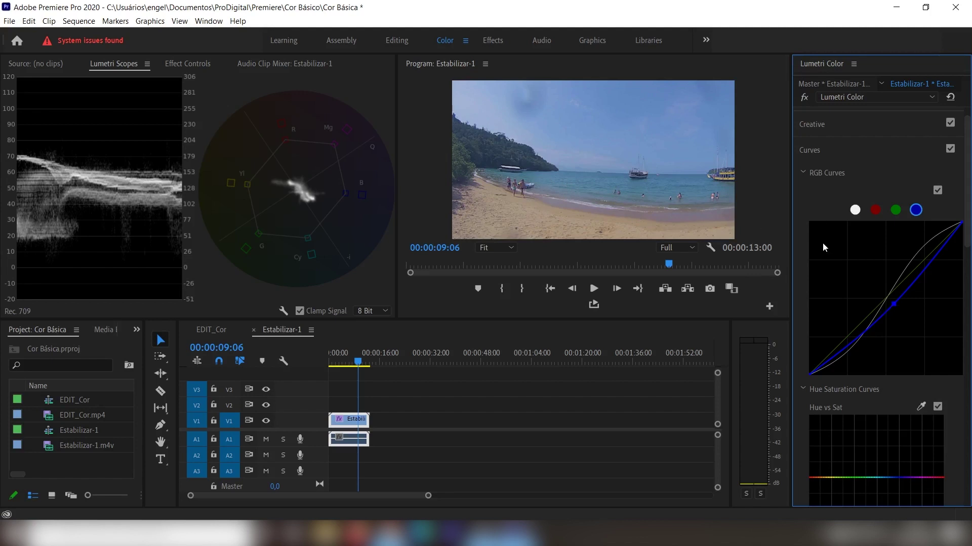
Collapse Curves and expand the Creative section, briefly opening and closing Basic Correction
left_click(813, 153)
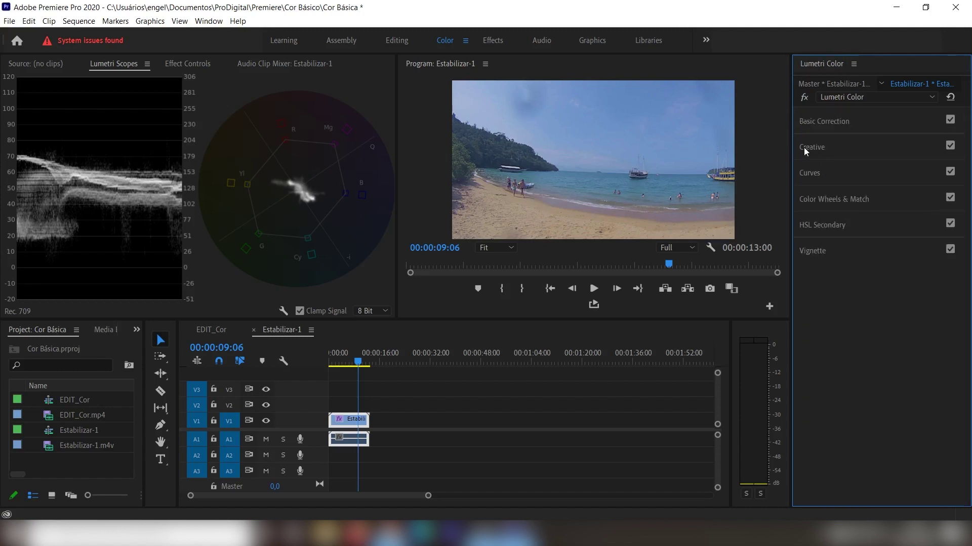
left_click(809, 148)
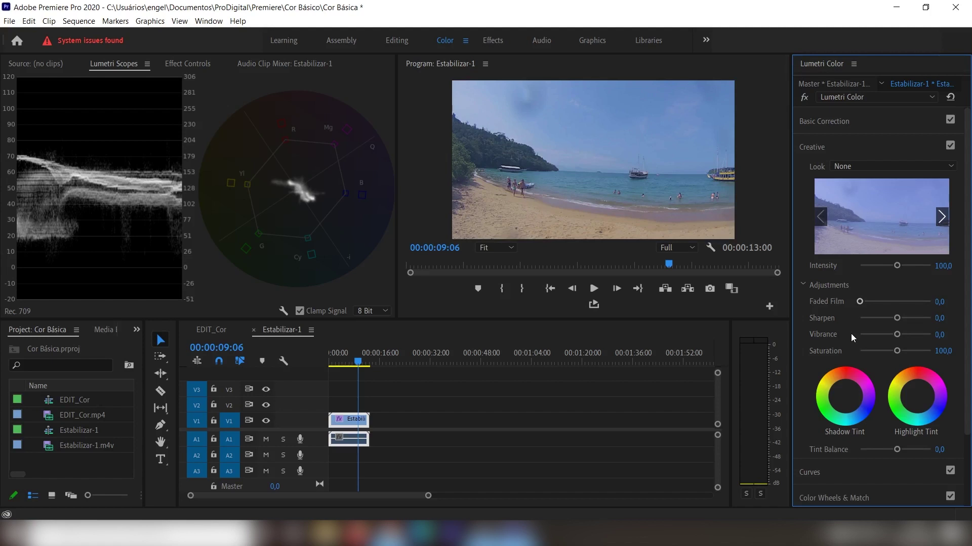
left_click(851, 123)
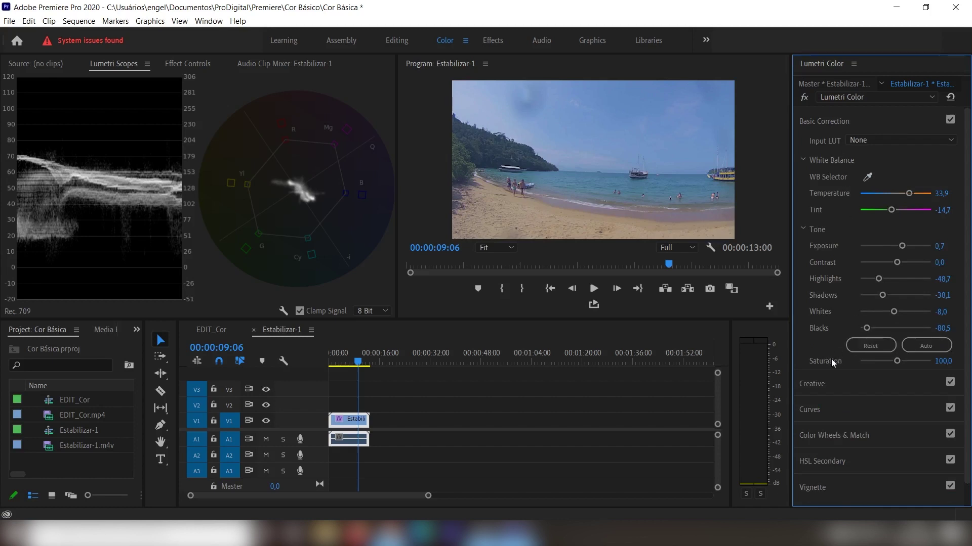
left_click(831, 121)
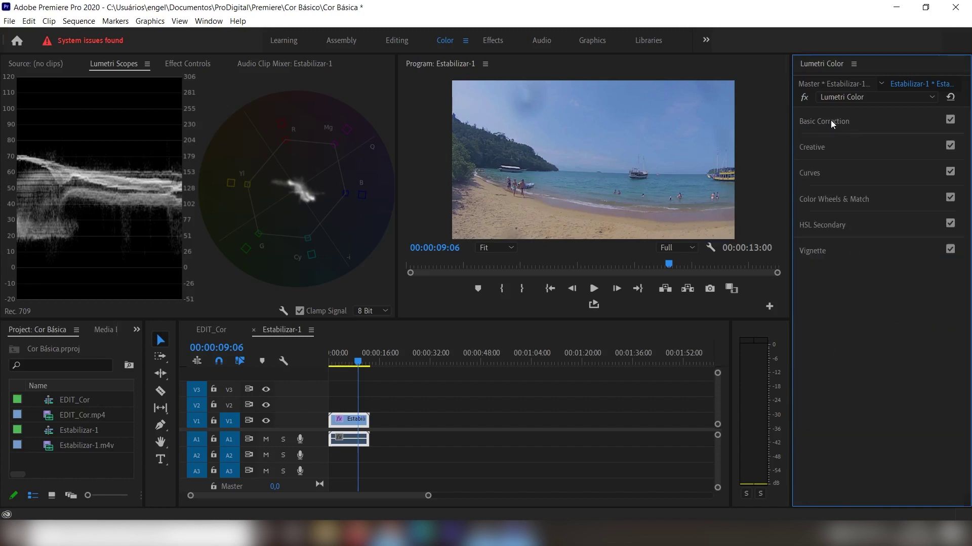
left_click(824, 152)
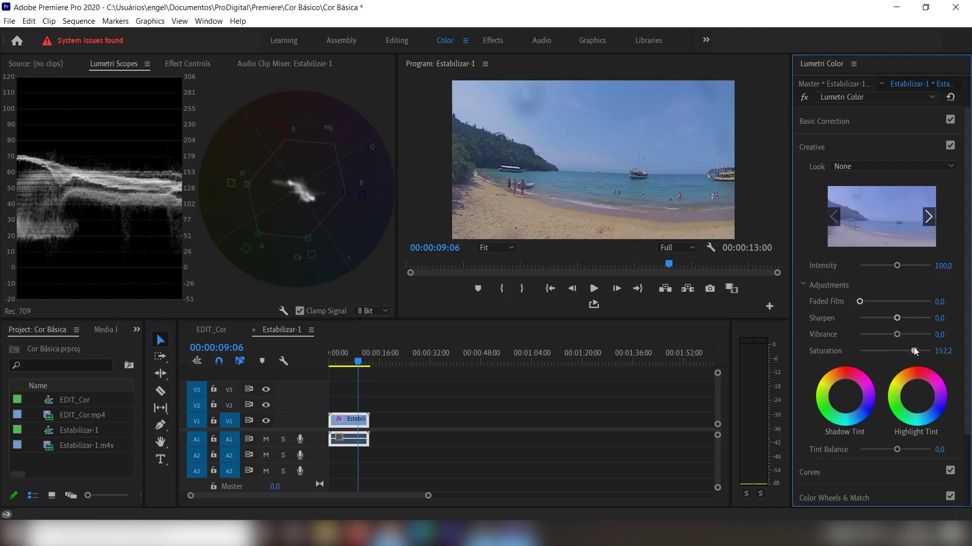
Test Saturation and Vibrance extremes, reset both, then set Vibrance to -15,0 with Saturation at 100
mouse_move(913, 348)
left_mouse_down()
mouse_move(921, 346)
mouse_move(854, 355)
left_mouse_up()
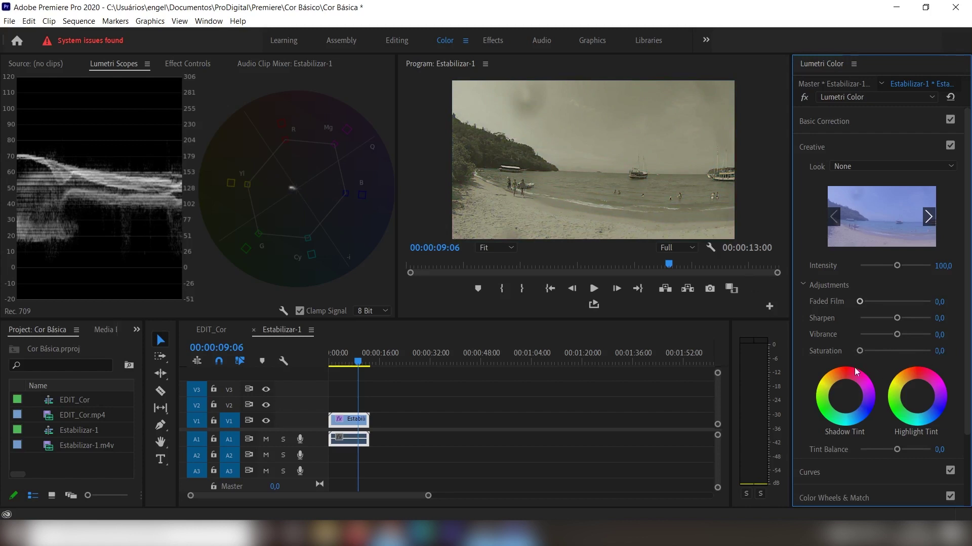
double_click(860, 352)
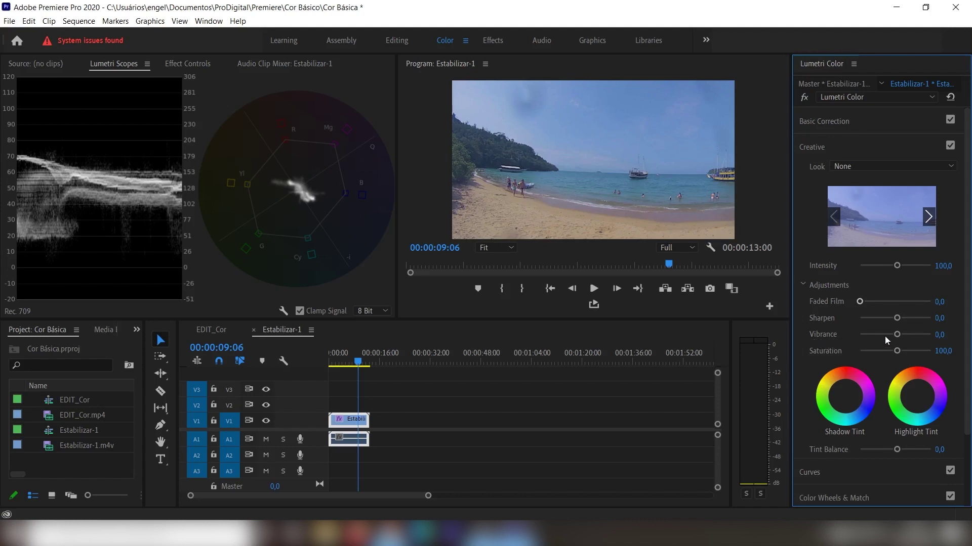
left_click_drag(898, 334, 845, 334)
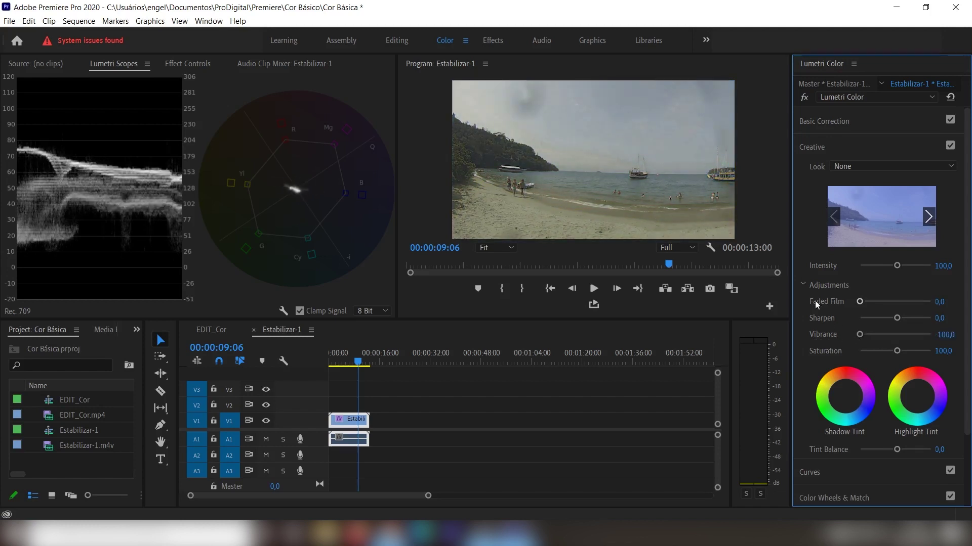
double_click(860, 335)
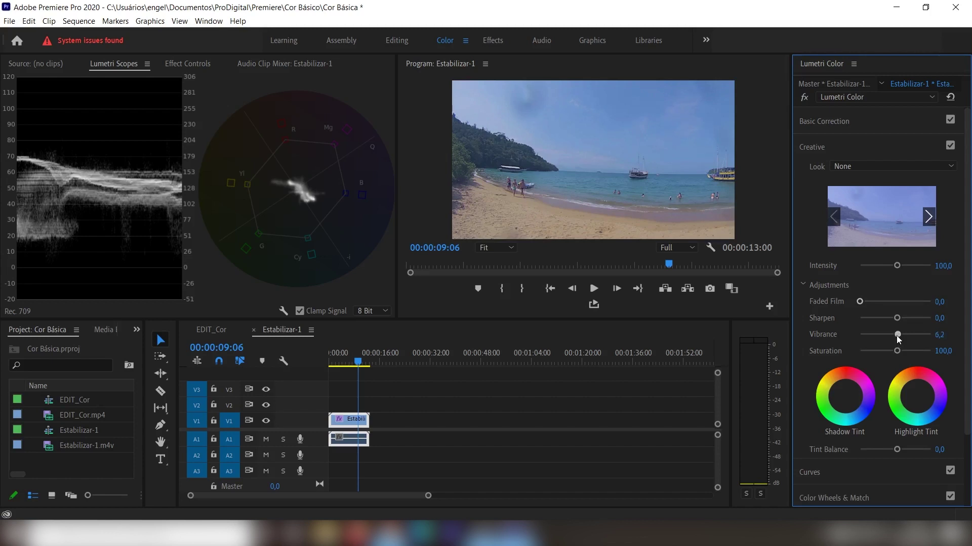
left_click_drag(897, 335, 890, 334)
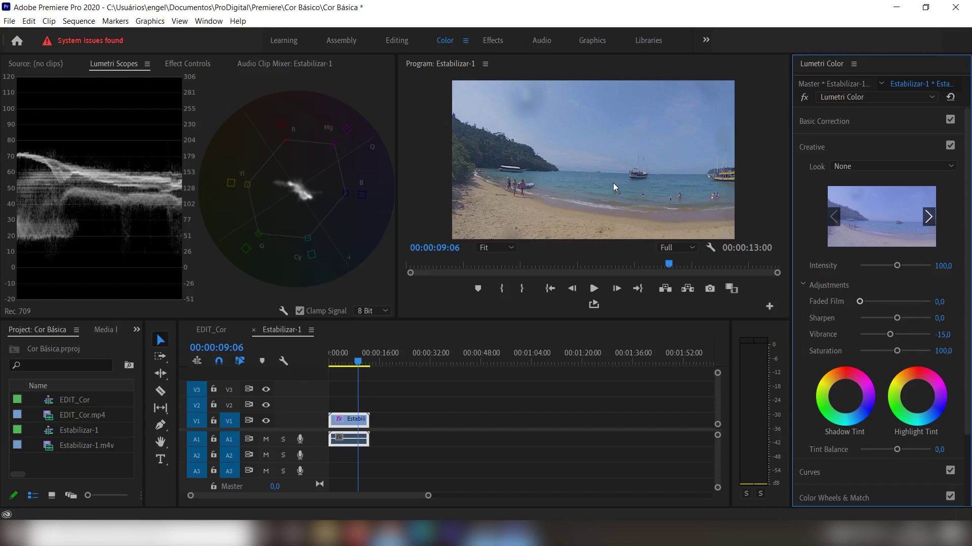
In Effect Controls, collapse Motion and Opacity and briefly open Lumetri's Basic Correction
left_click(186, 62)
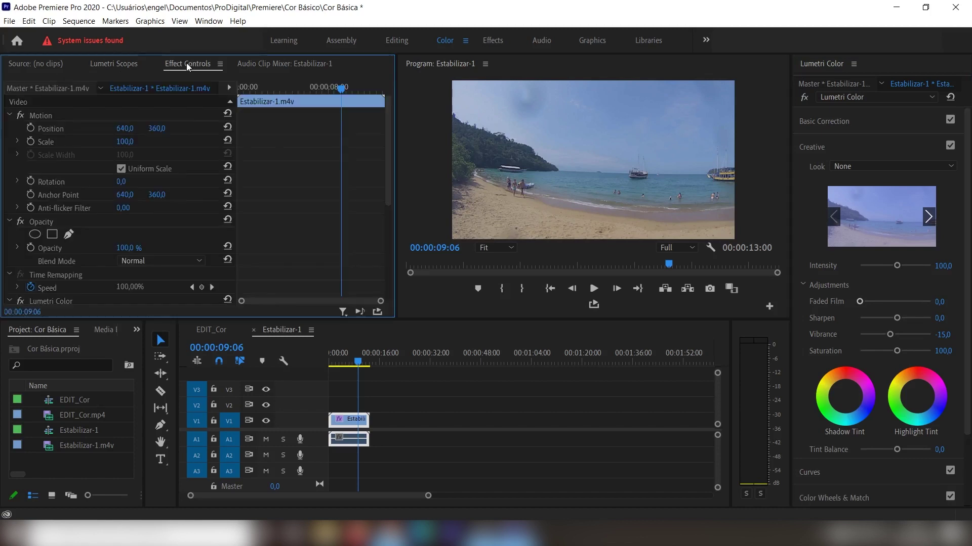
left_click(9, 117)
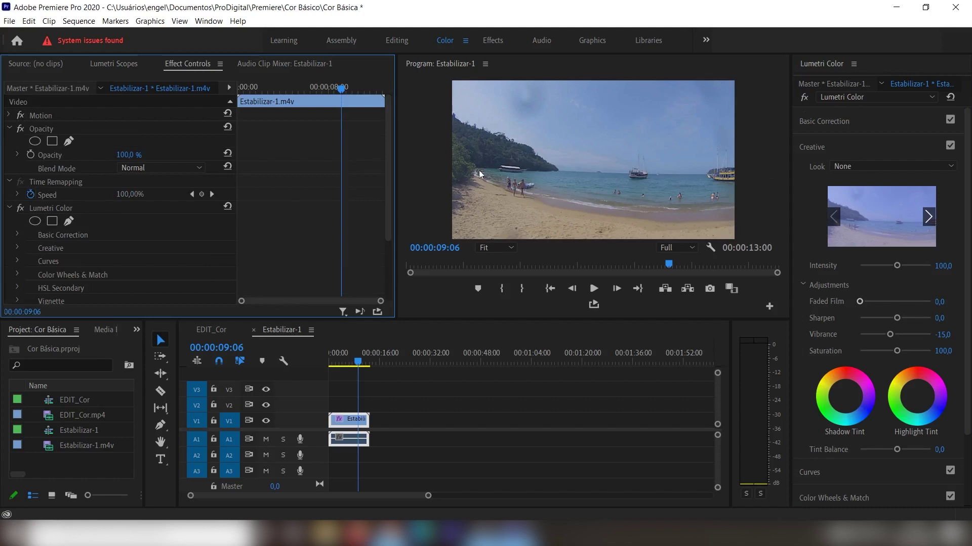
left_click(9, 129)
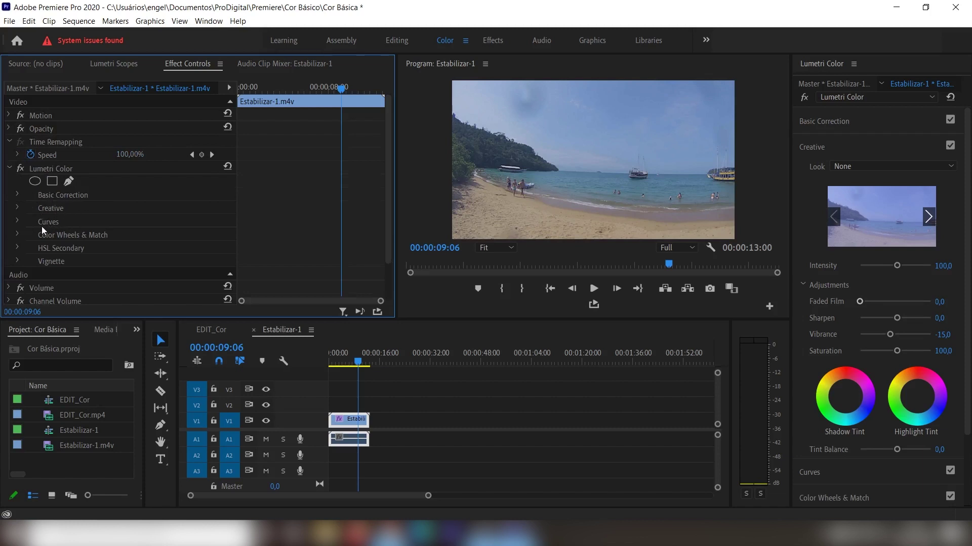
left_click(18, 195)
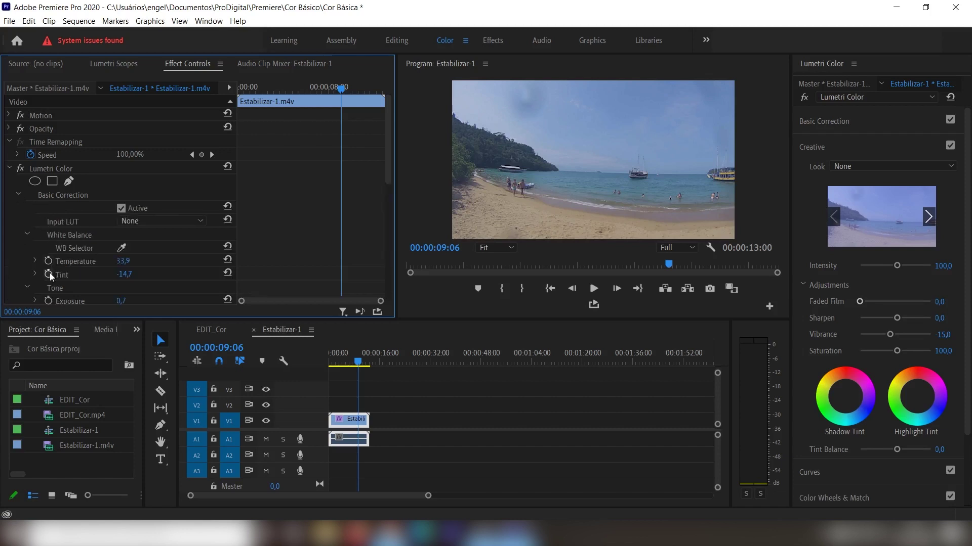
left_click(18, 195)
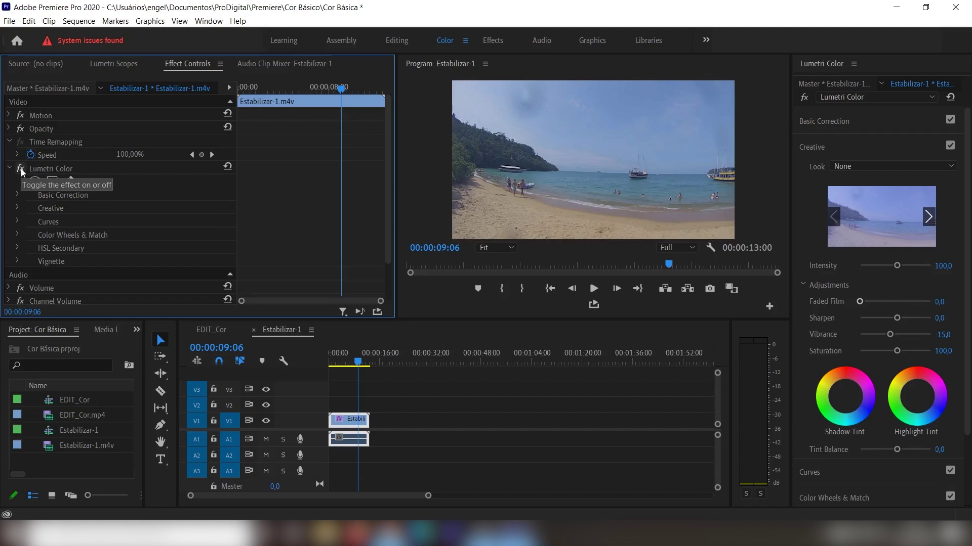
Toggle the Lumetri Color effect off, on and off again to compare with the original
left_click(20, 169)
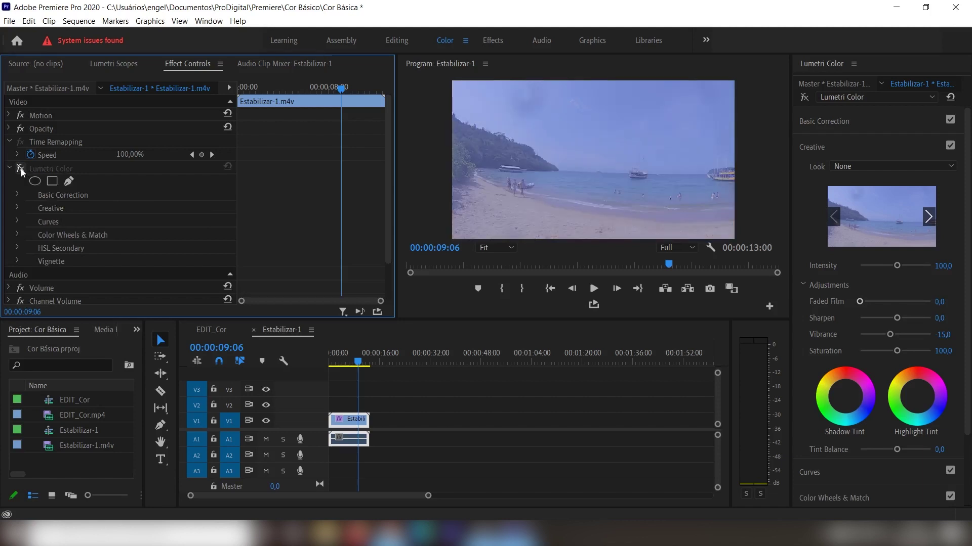
left_click(20, 169)
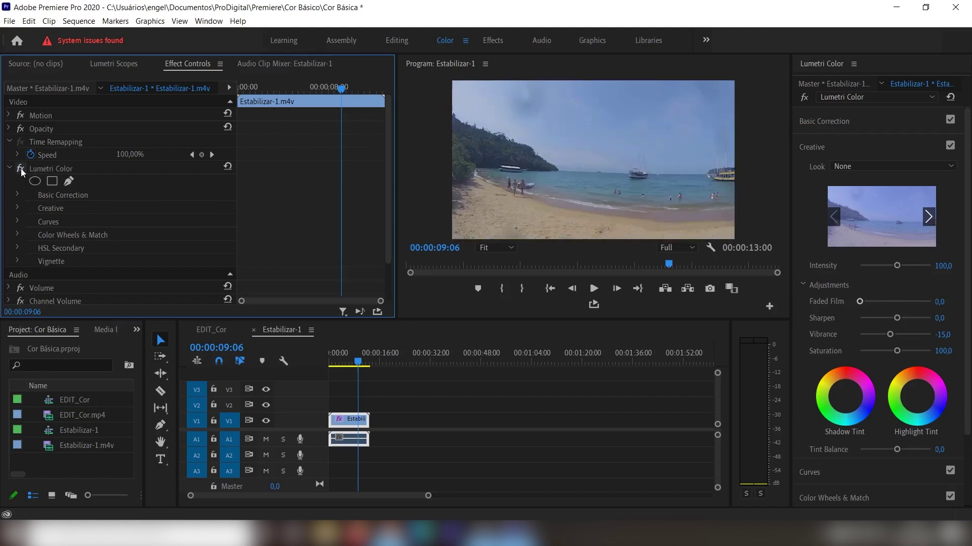
left_click(21, 169)
Re-enable the Lumetri Color effect and collapse the Creative section
left_click(20, 168)
left_click(818, 147)
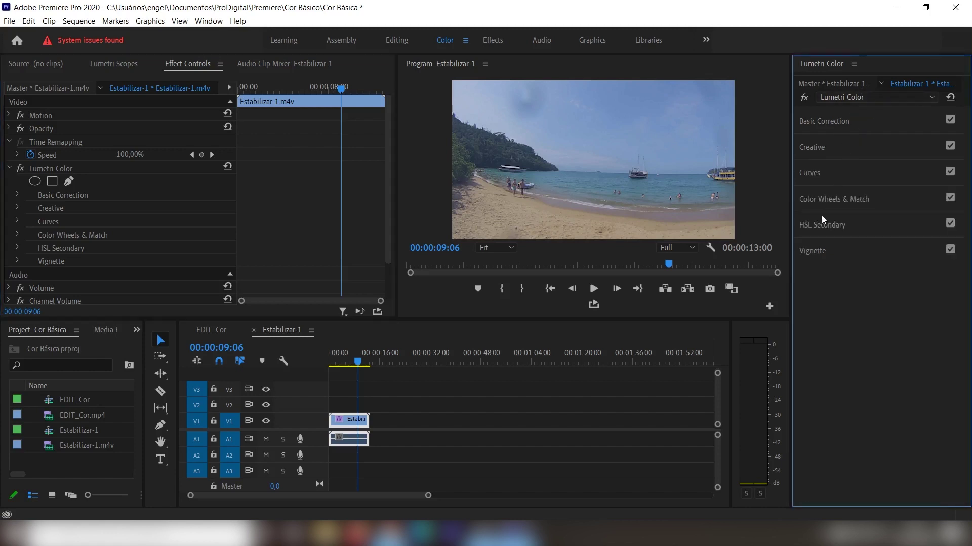